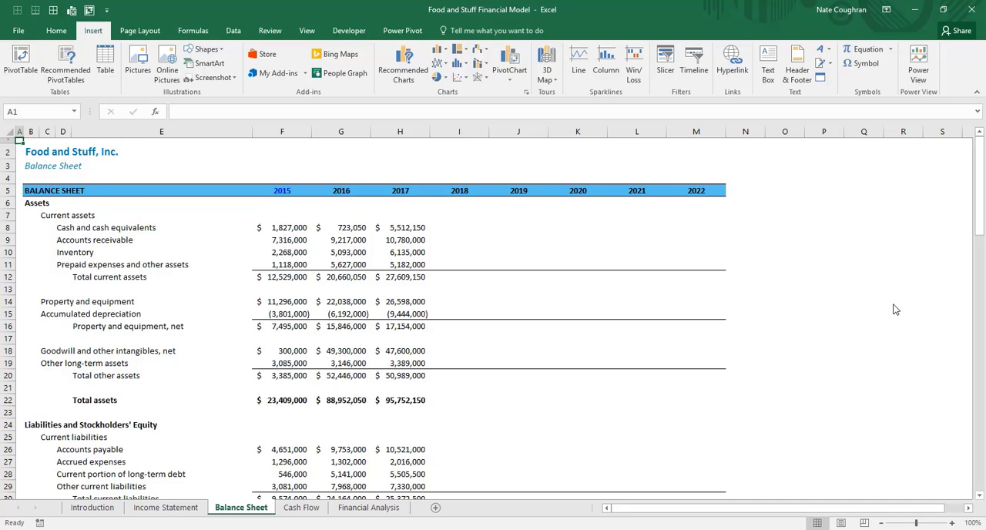
# Examine the asset and current liability line items on the Balance Sheet, with a brief look at the Cash Flow sheet
pyautogui.press('Down')
pyautogui.press('Down')
pyautogui.press('Down')
pyautogui.press('Down')
pyautogui.press('Down')
pyautogui.press('Down')
pyautogui.press('Down')
pyautogui.press('Right')
pyautogui.press('Right')
pyautogui.press('Right')
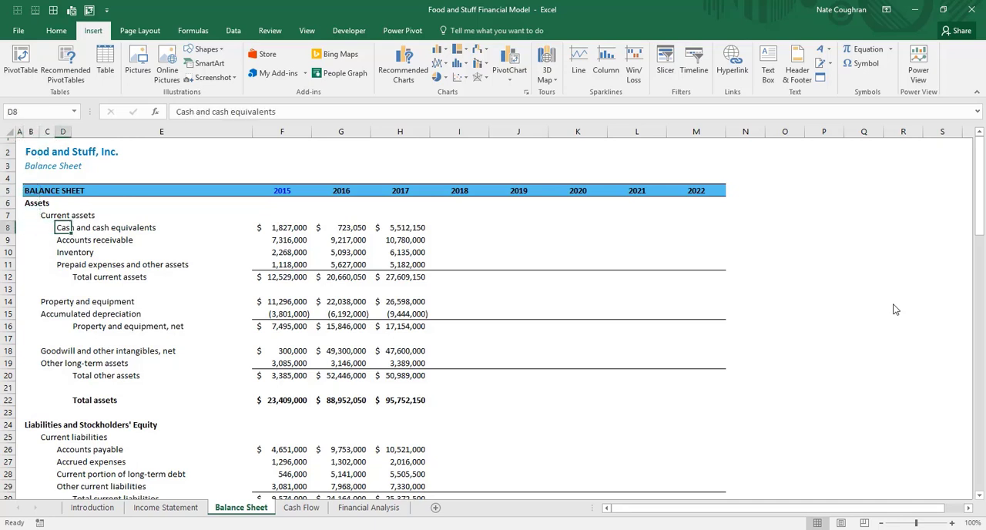
pyautogui.hotkey('ctrl', 'pagedown')
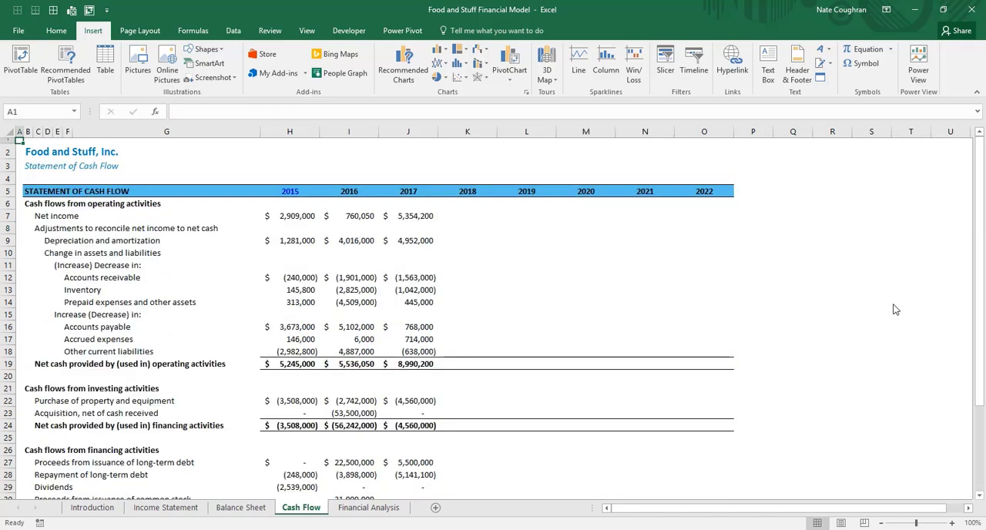
pyautogui.hotkey('ctrl', 'pageup')
pyautogui.press('Down')
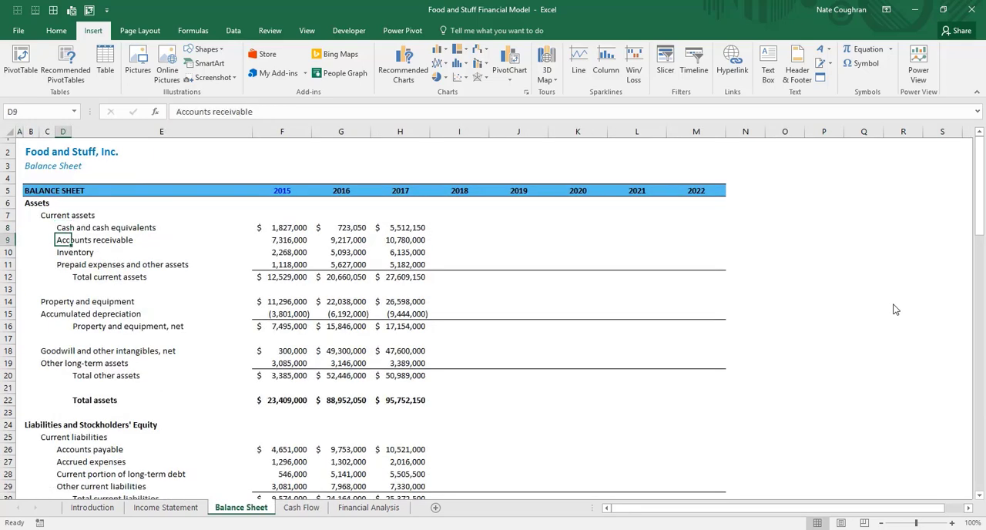
pyautogui.press('Down')
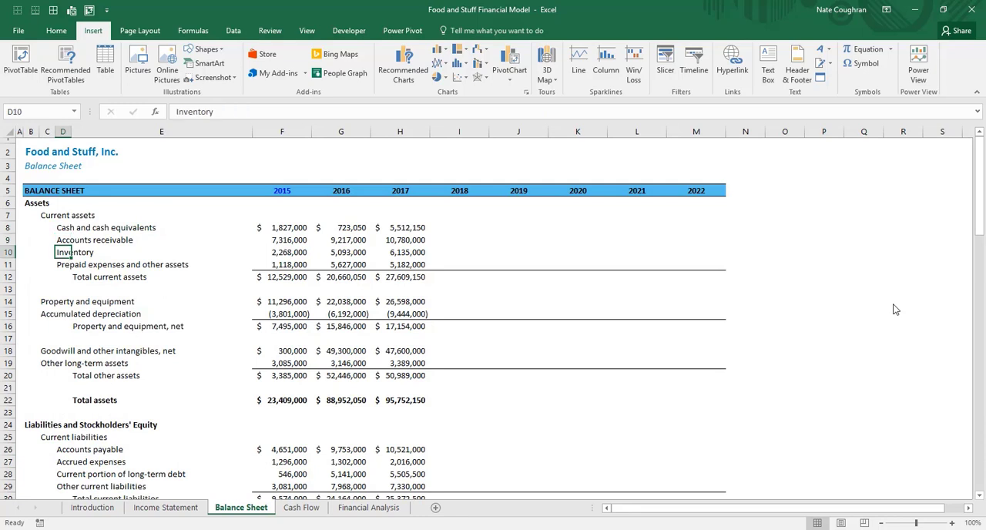
pyautogui.press('Down')
pyautogui.press('Down')
pyautogui.press('Down')
pyautogui.press('Down')
pyautogui.press('Left')
pyautogui.press('Down')
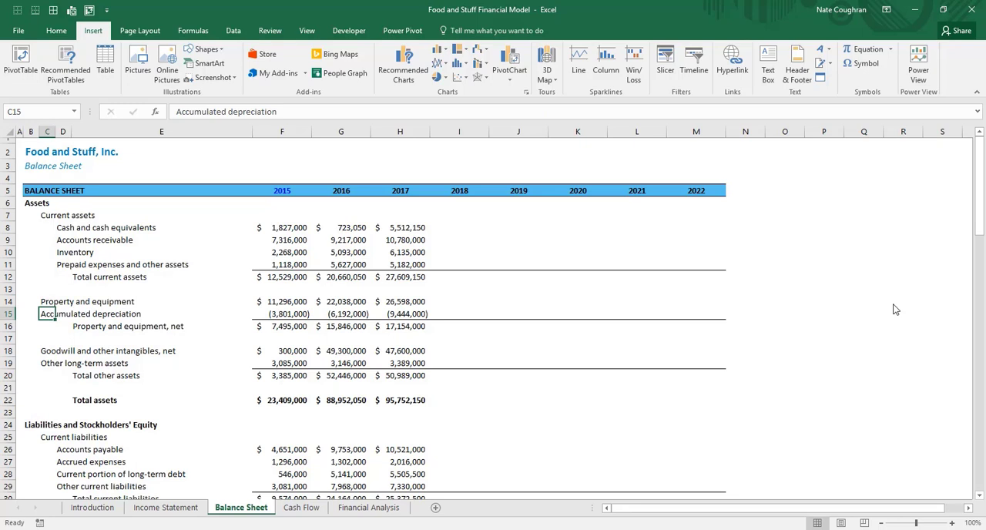
pyautogui.press('Up')
pyautogui.press('Up')
pyautogui.press('Up')
pyautogui.press('Up')
pyautogui.press('Up')
pyautogui.press('Up')
pyautogui.press('Up')
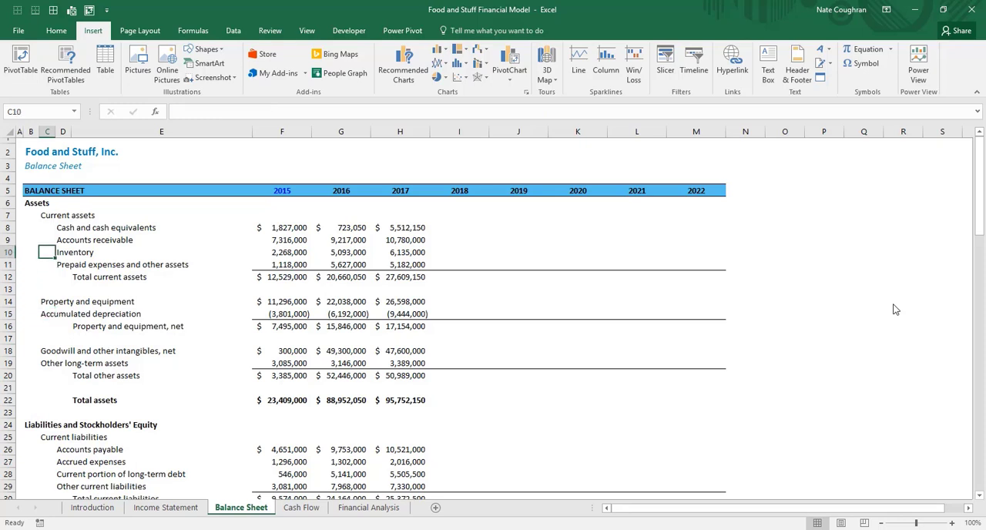
pyautogui.press('Down')
pyautogui.press('Down')
pyautogui.press('Down')
pyautogui.press('Down')
pyautogui.press('Down')
pyautogui.press('Down')
pyautogui.press('Down')
pyautogui.press('Down')
pyautogui.press('Down')
pyautogui.press('Down')
pyautogui.press('Down')
pyautogui.press('Down')
pyautogui.press('Down')
pyautogui.press('Down')
pyautogui.press('Down')
pyautogui.press('Down')
pyautogui.press('Down')
pyautogui.press('Down')
pyautogui.press('Down')
pyautogui.press('Down')
pyautogui.press('Down')
pyautogui.press('Down')
pyautogui.press('Down')
pyautogui.press('Down')
pyautogui.press('Down')
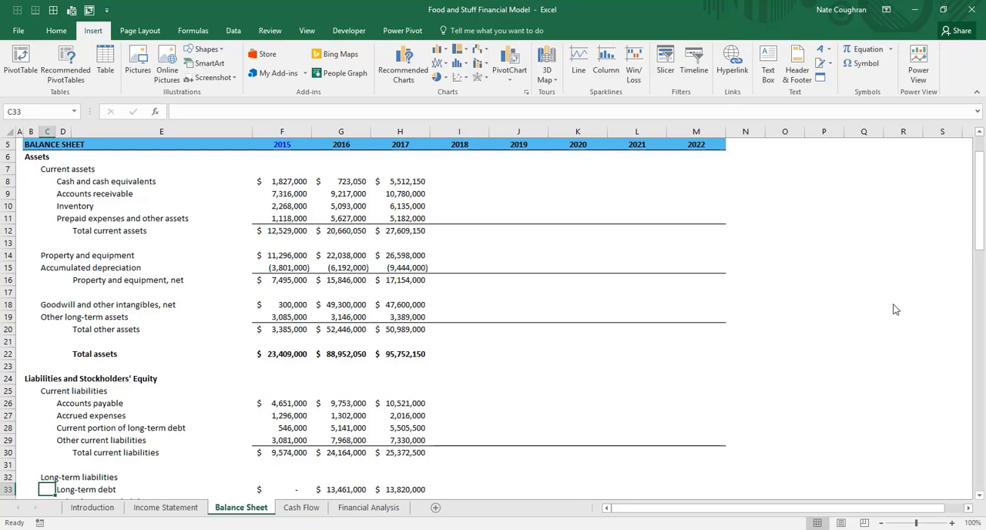
# Examine the line items in the Working Capital / Other Assets & Liabilities section of the Balance Sheet
pyautogui.press('pagedown')
pyautogui.press('Left')
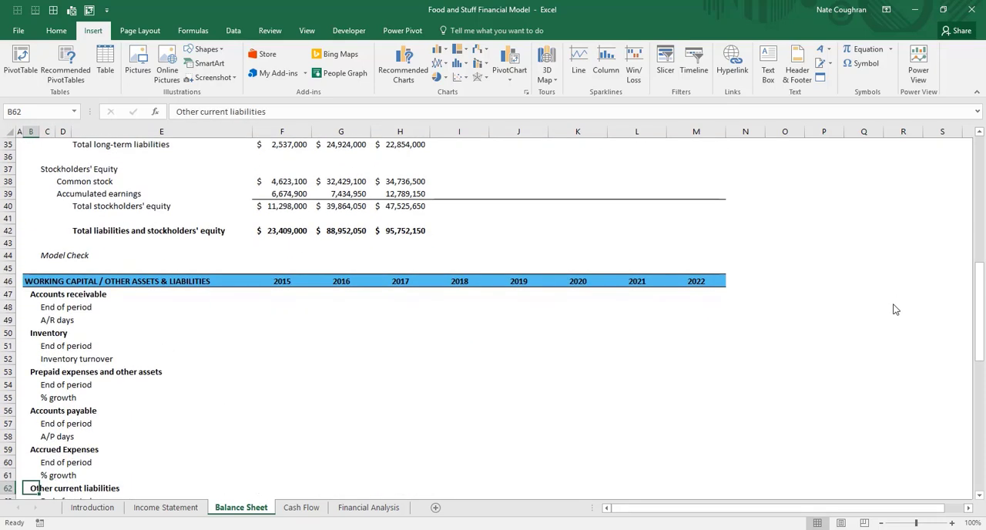
pyautogui.press('Down')
pyautogui.press('Down')
pyautogui.press('Down')
pyautogui.press('Down')
pyautogui.press('Down')
pyautogui.press('Down')
pyautogui.press('Down')
pyautogui.press('Down')
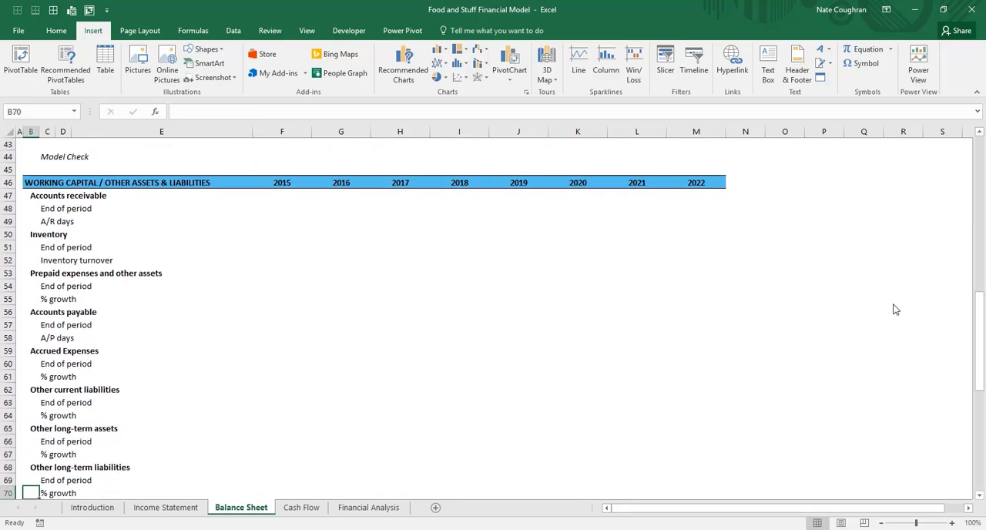
pyautogui.press('Up')
pyautogui.press('Up')
pyautogui.press('Up')
pyautogui.press('Up')
pyautogui.press('Up')
pyautogui.press('Up')
pyautogui.press('Up')
pyautogui.press('Up')
pyautogui.press('Up')
pyautogui.press('Up')
pyautogui.press('Up')
pyautogui.press('Up')
pyautogui.press('Up')
pyautogui.press('Up')
pyautogui.press('Up')
pyautogui.press('Up')
pyautogui.press('Up')
pyautogui.press('Up')
pyautogui.press('Up')
pyautogui.press('Up')
pyautogui.press('Up')
pyautogui.press('Up')
pyautogui.press('Up')
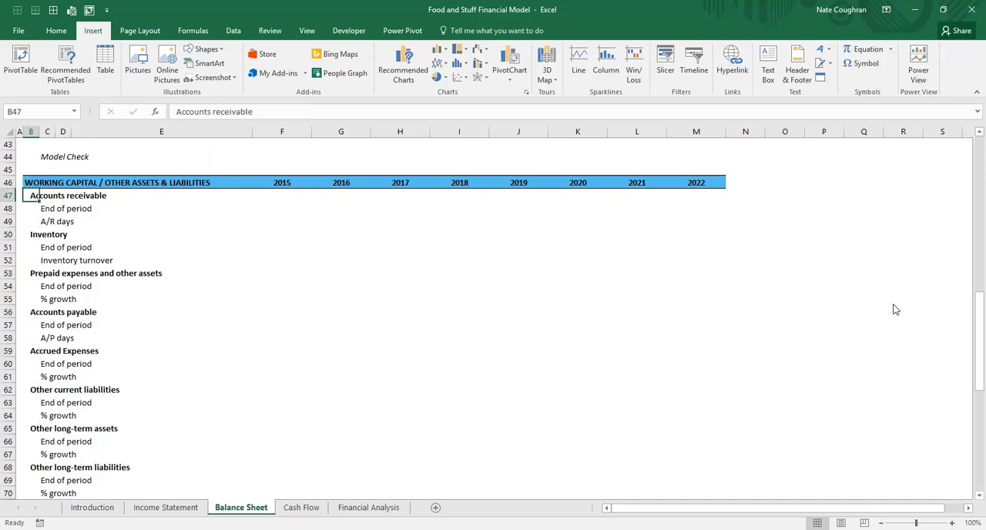
# Review the current assets and current liabilities rows in the upper part of the Balance Sheet
pyautogui.press('Right')
pyautogui.hotkey('ctrl', 'Up')
pyautogui.press('Down')
pyautogui.press('Down')
pyautogui.press('Down')
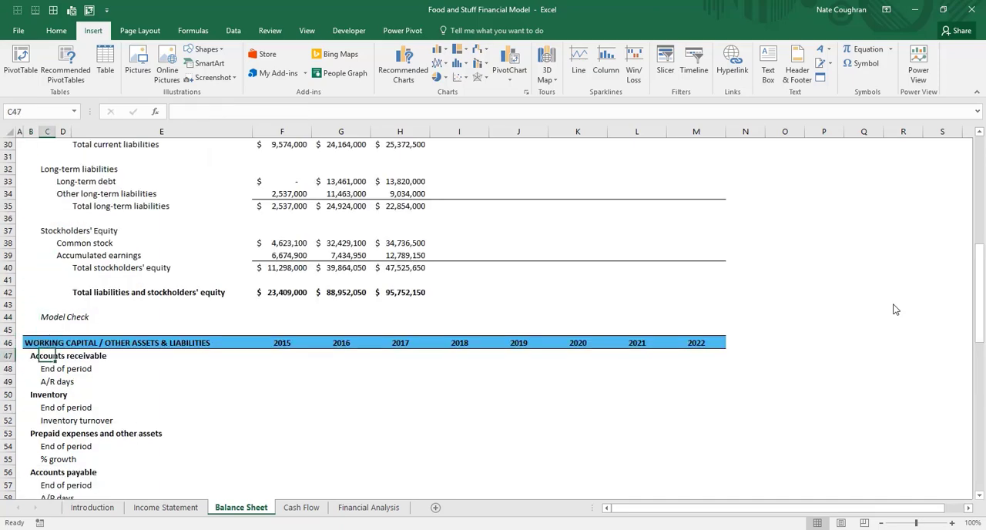
pyautogui.press('pageup')
pyautogui.hotkey('ctrl', 'Up')
pyautogui.hotkey('ctrl', 'Up')
pyautogui.hotkey('ctrl', 'Up')
pyautogui.press('Down')
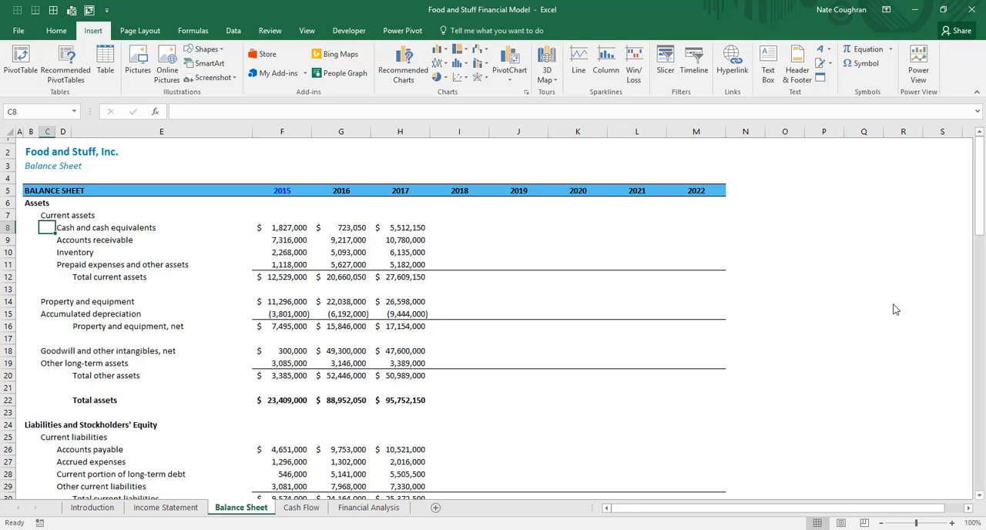
pyautogui.hotkey('shift', 'Right')
pyautogui.hotkey('shift', 'Right')
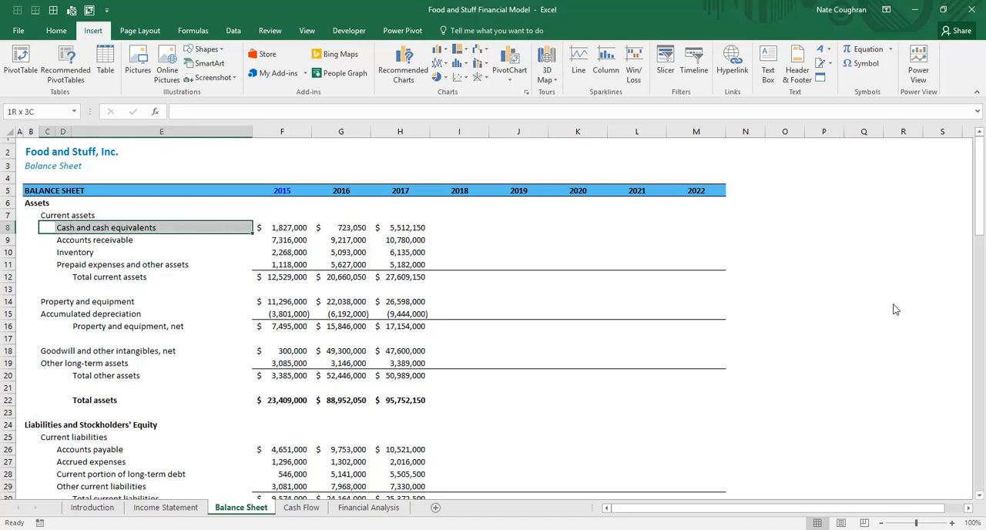
pyautogui.hotkey('shift', 'Down')
pyautogui.hotkey('shift', 'Down')
pyautogui.hotkey('shift', 'Down')
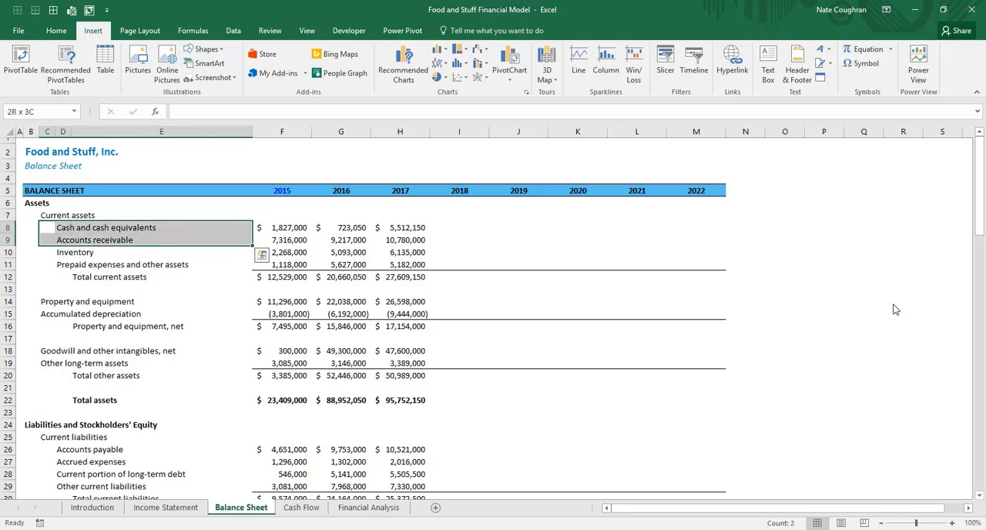
pyautogui.press('Down')
pyautogui.press('Down')
pyautogui.press('Down')
pyautogui.press('Down')
pyautogui.press('Down')
pyautogui.press('Down')
pyautogui.press('Down')
pyautogui.press('Down')
pyautogui.press('Down')
pyautogui.press('Down')
pyautogui.press('Down')
pyautogui.press('Down')
pyautogui.press('Down')
pyautogui.press('Down')
pyautogui.press('Down')
pyautogui.press('Down')
pyautogui.press('Down')
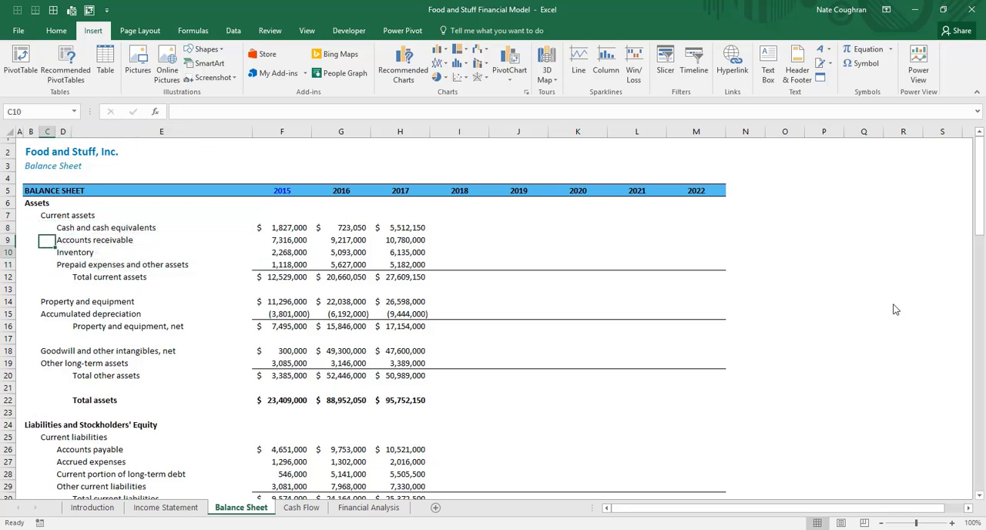
pyautogui.press('Down')
pyautogui.press('Down')
pyautogui.press('Down')
pyautogui.press('Right')
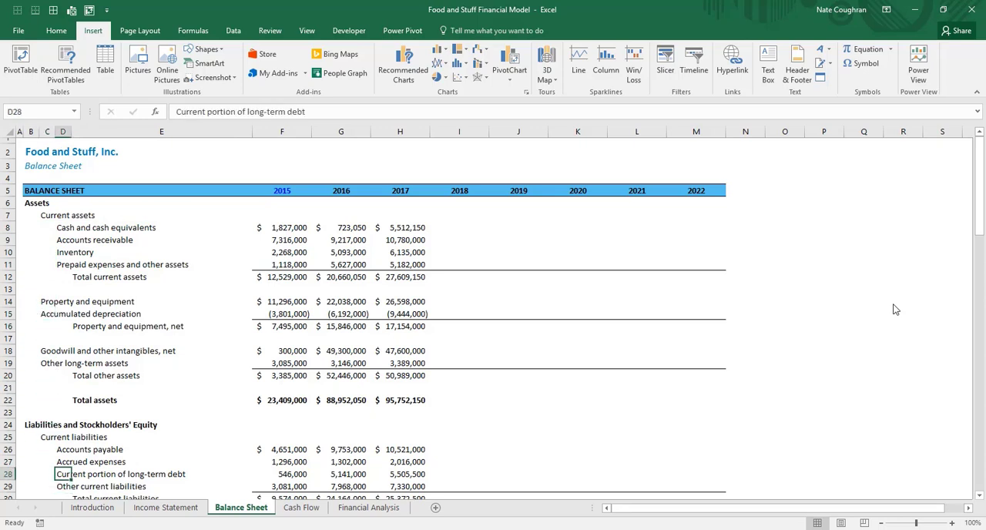
pyautogui.press('Up')
pyautogui.press('Up')
pyautogui.hotkey('shift', 'Down')
pyautogui.hotkey('shift', 'Down')
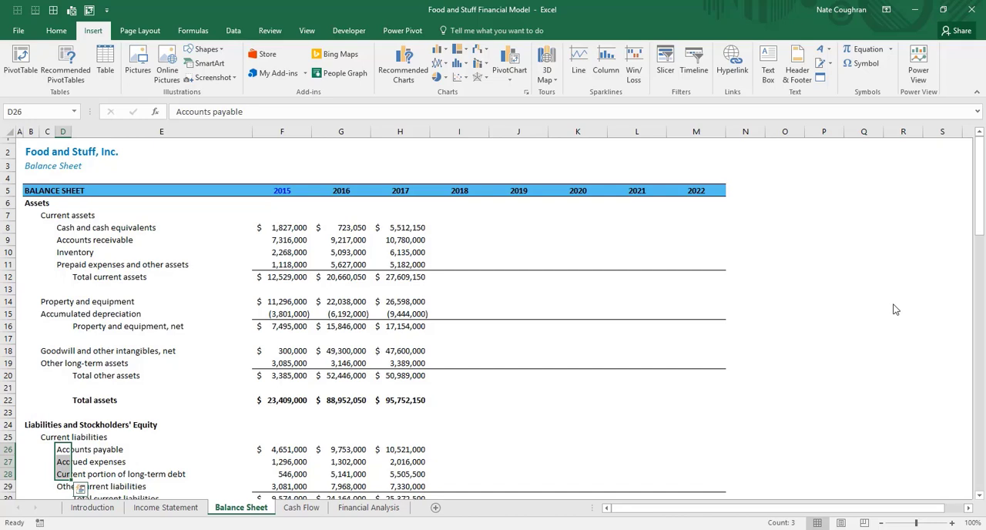
# Link the 2015 end-of-period accounts receivable in F48 to the balance sheet's accounts receivable with =F9
pyautogui.press('pagedown')
pyautogui.press('Up')
pyautogui.press('Up')
pyautogui.press('Up')
pyautogui.press('Up')
pyautogui.press('Up')
pyautogui.press('Up')
pyautogui.press('Up')
pyautogui.press('Up')
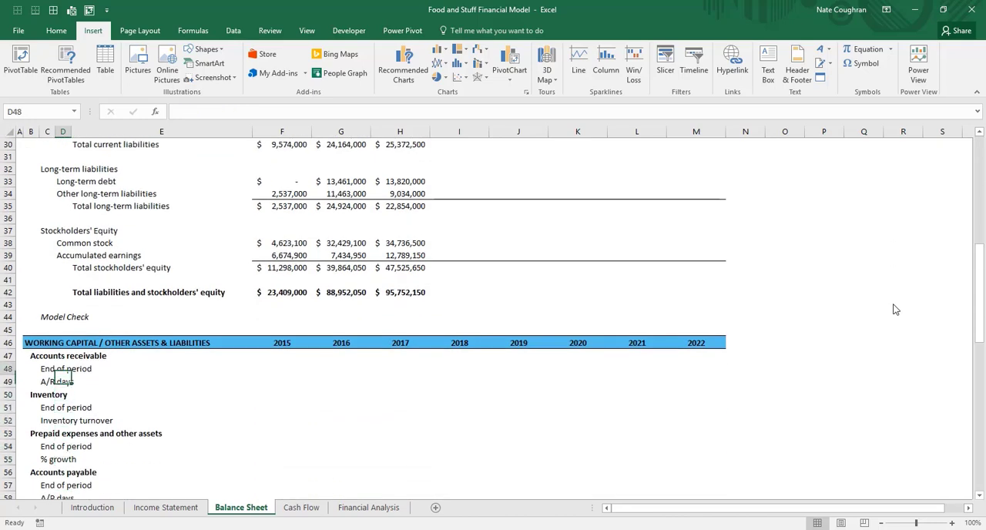
pyautogui.press('Left')
pyautogui.press('Left')
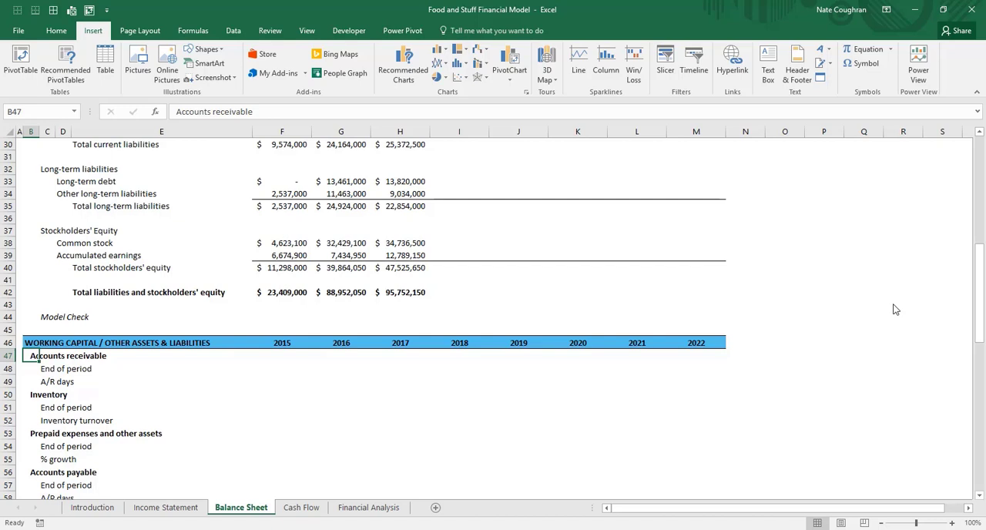
pyautogui.press('Down')
pyautogui.press('Right')
pyautogui.press('Right')
pyautogui.press('Right')
pyautogui.press('Right')
pyautogui.press('Right')
pyautogui.press('Left')
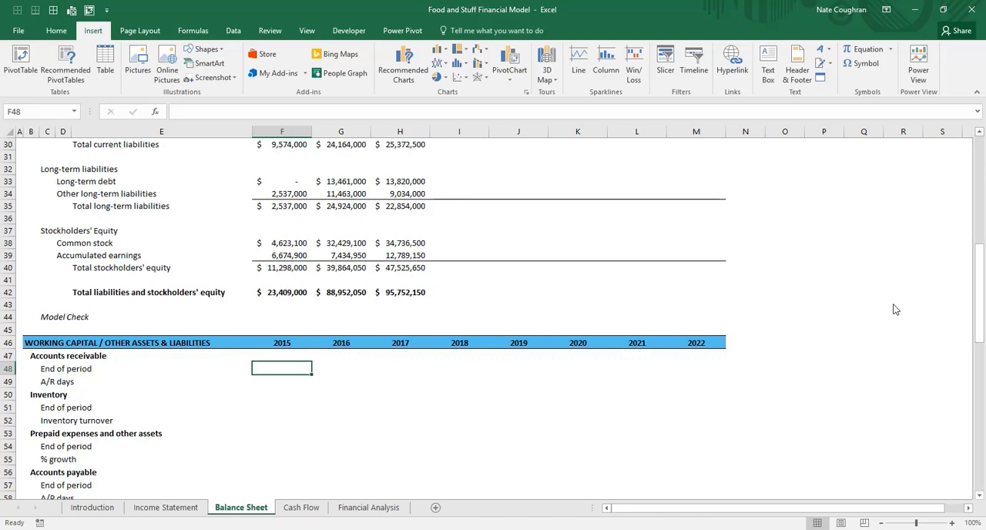
pyautogui.write('=')
pyautogui.hotkey('ctrl', 'Up')
pyautogui.hotkey('ctrl', 'Up')
pyautogui.hotkey('ctrl', 'Up')
pyautogui.hotkey('ctrl', 'Up')
pyautogui.hotkey('ctrl', 'Up')
pyautogui.hotkey('ctrl', 'Up')
pyautogui.hotkey('ctrl', 'Up')
pyautogui.hotkey('ctrl', 'Up')
pyautogui.hotkey('ctrl', 'Up')
pyautogui.hotkey('ctrl', 'Up')
pyautogui.hotkey('ctrl', 'Up')
pyautogui.hotkey('ctrl', 'Up')
pyautogui.hotkey('ctrl', 'Up')
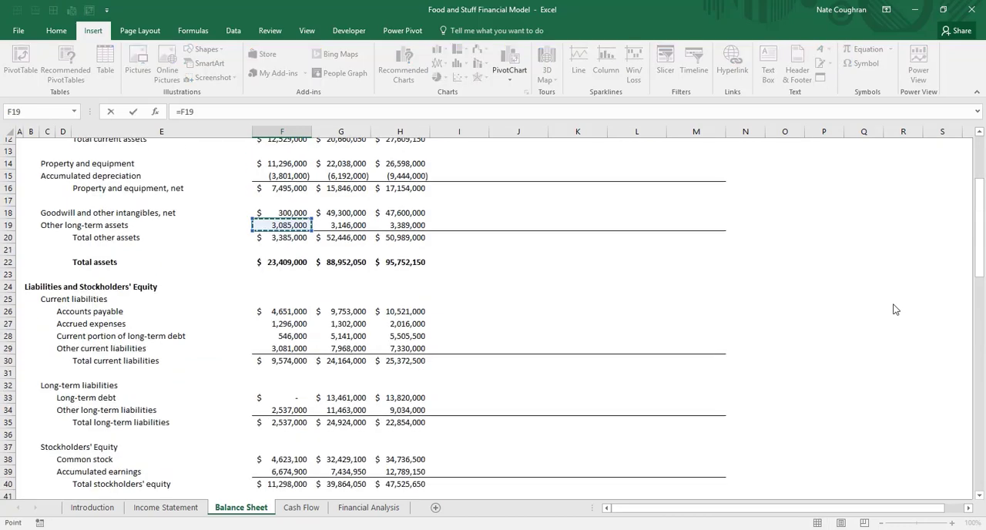
pyautogui.hotkey('ctrl', 'Up')
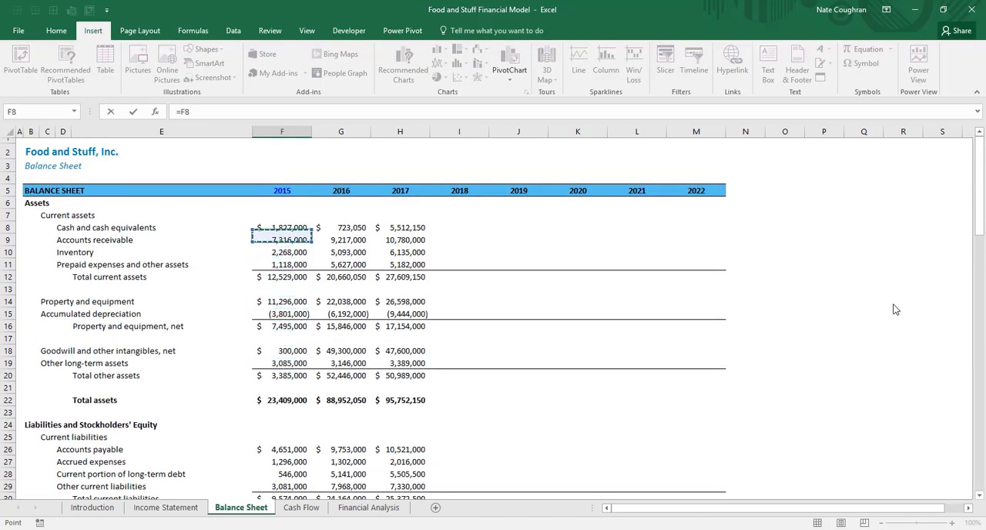
pyautogui.press('Down')
pyautogui.press('Return')
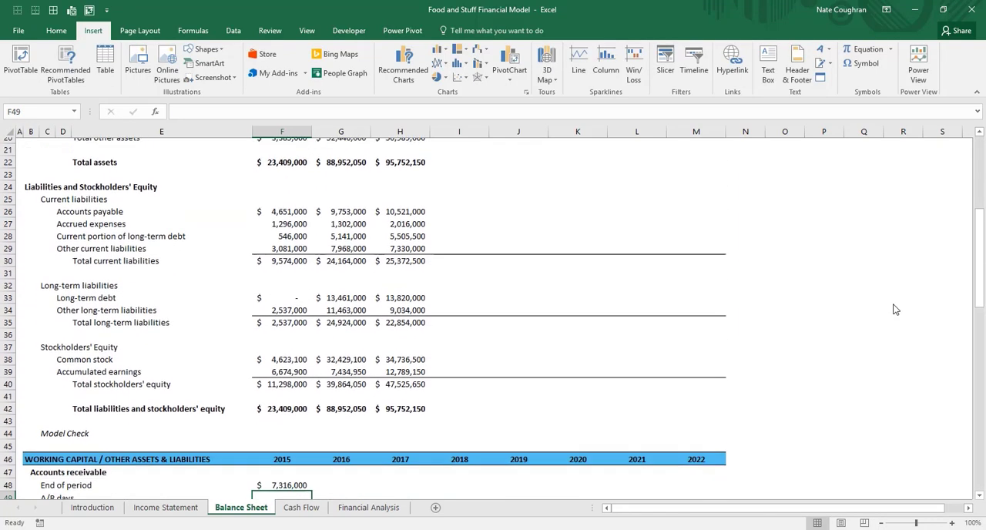
# Copy the 2015 end-of-period accounts receivable formula across to 2016 and 2017 in G48 and H48
pyautogui.press('Up')
pyautogui.hotkey('ctrl', 'c')
pyautogui.press('Right')
pyautogui.hotkey('ctrl', 'v')
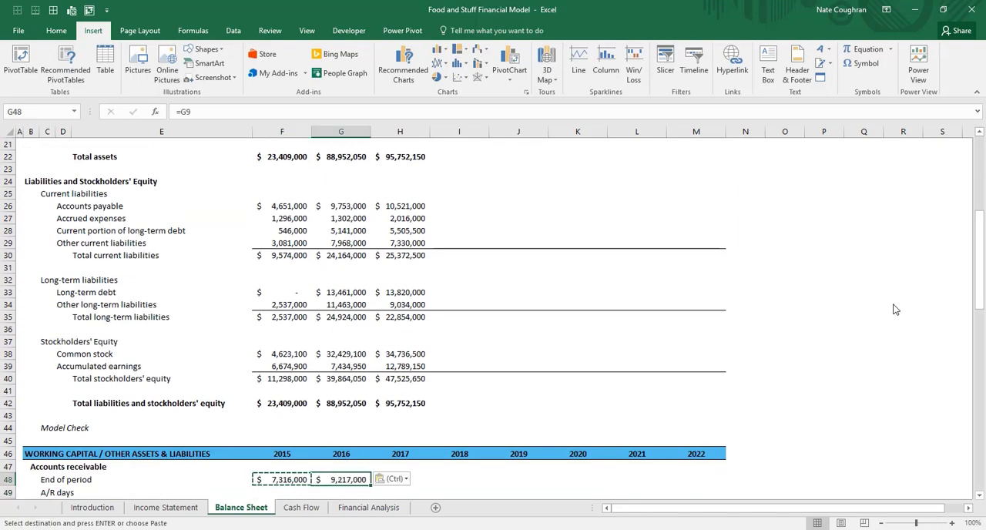
pyautogui.press('Right')
pyautogui.hotkey('ctrl', 'v')
pyautogui.press('Escape')
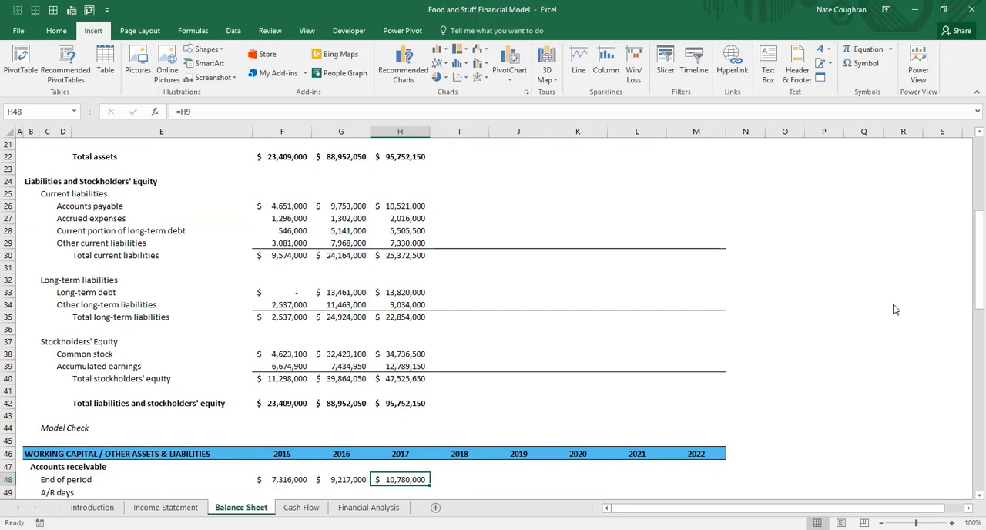
# Review the end-of-period accounts receivable row and the A/R days row for 2015 through 2017
pyautogui.press('Left')
pyautogui.press('Left')
pyautogui.press('Left')
pyautogui.press('Down')
pyautogui.press('Down')
pyautogui.press('Down')
pyautogui.press('Right')
pyautogui.press('Up')
pyautogui.press('Up')
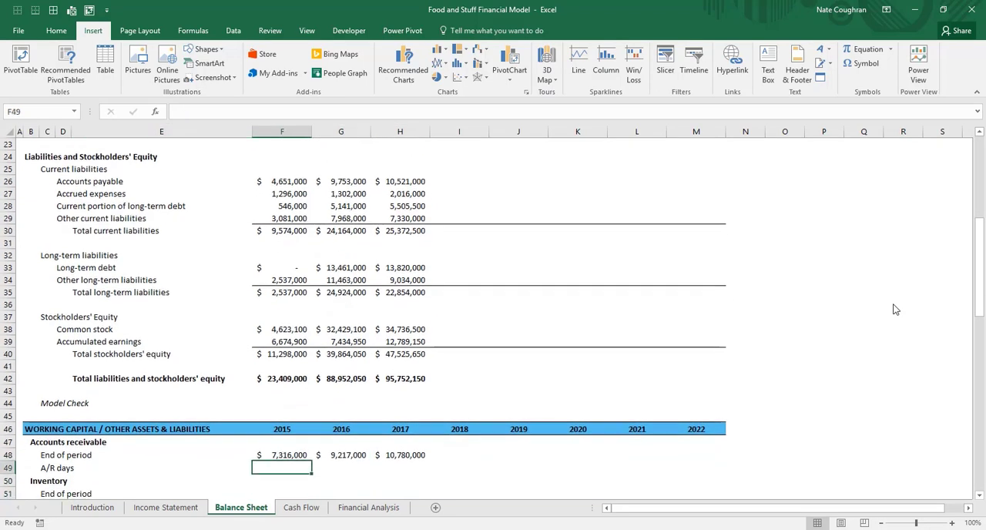
pyautogui.press('Left')
pyautogui.press('Left')
pyautogui.press('Left')
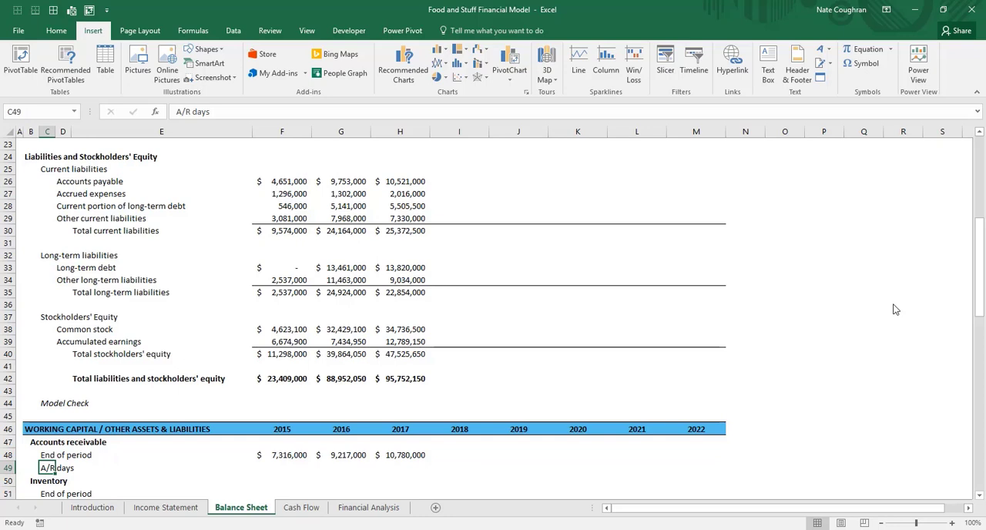
pyautogui.press('Right')
pyautogui.press('Right')
pyautogui.press('Right')
pyautogui.press('Right')
pyautogui.press('Left')
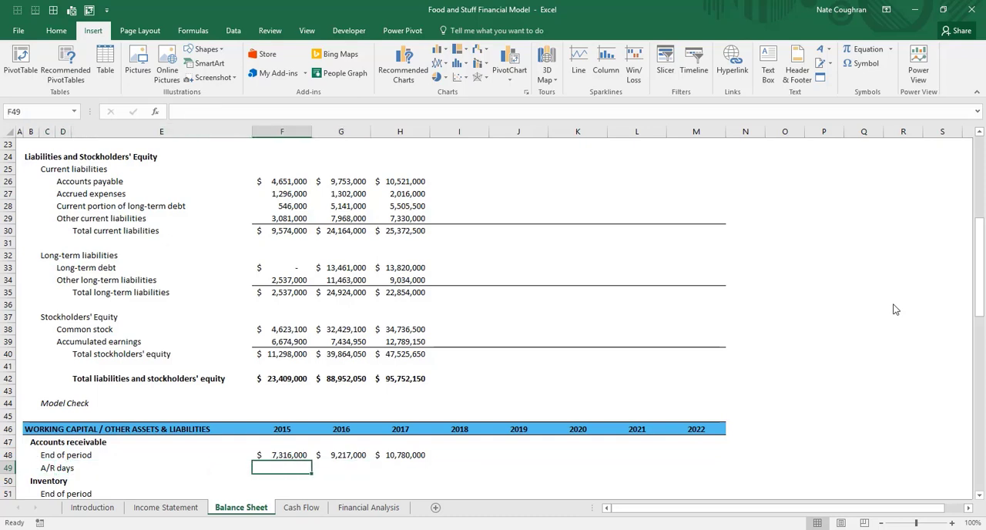
pyautogui.press('Up')
pyautogui.press('Right')
pyautogui.press('Right')
pyautogui.press('Left')
pyautogui.press('Left')
pyautogui.press('Down')
pyautogui.hotkey('shift', 'Right')
pyautogui.hotkey('shift', 'Right')
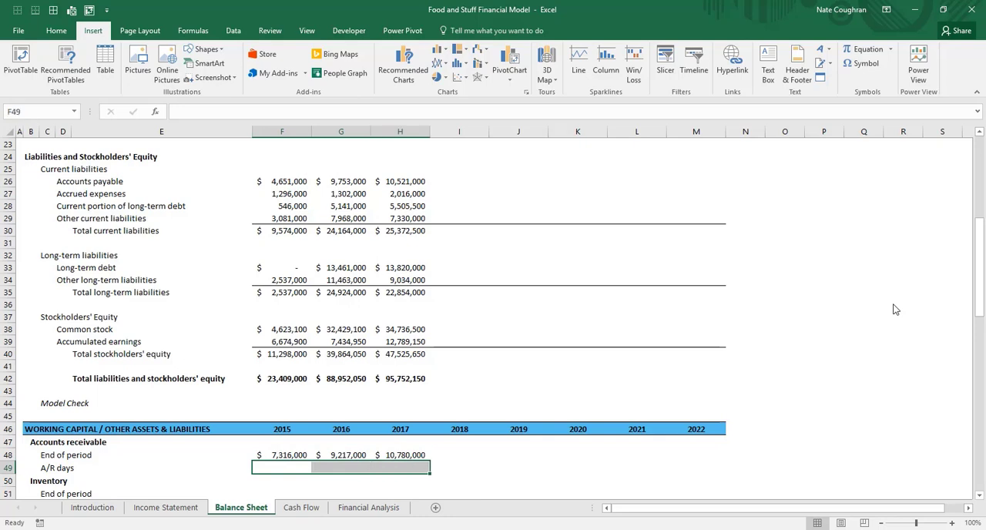
pyautogui.press('Down')
pyautogui.press('Down')
pyautogui.press('Down')
pyautogui.press('Up')
pyautogui.press('Up')
pyautogui.press('Up')
pyautogui.press('Up')
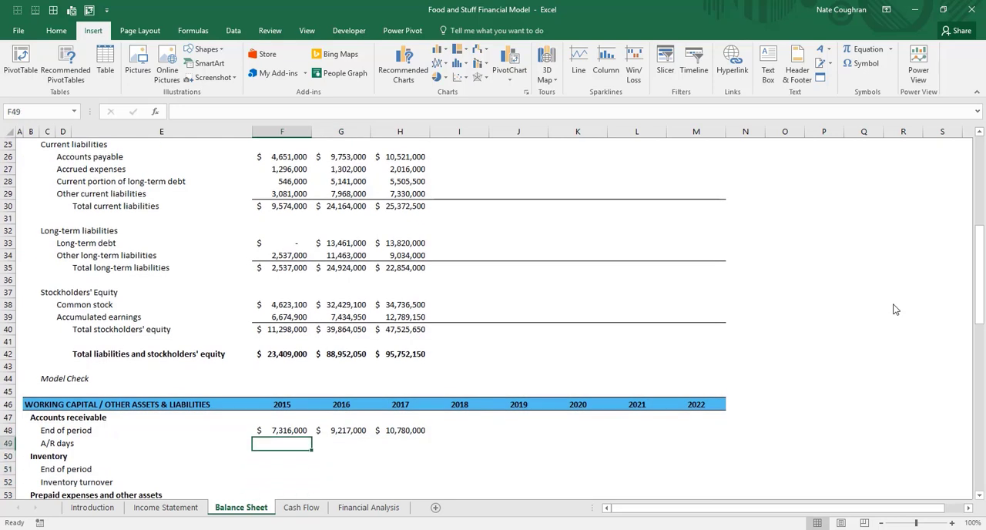
# Calculate 2015 A/R days in F49 from accounts receivable and net revenue with =(F48/'Income Statement'!F6)*365
pyautogui.press('Down')
pyautogui.write('=(')
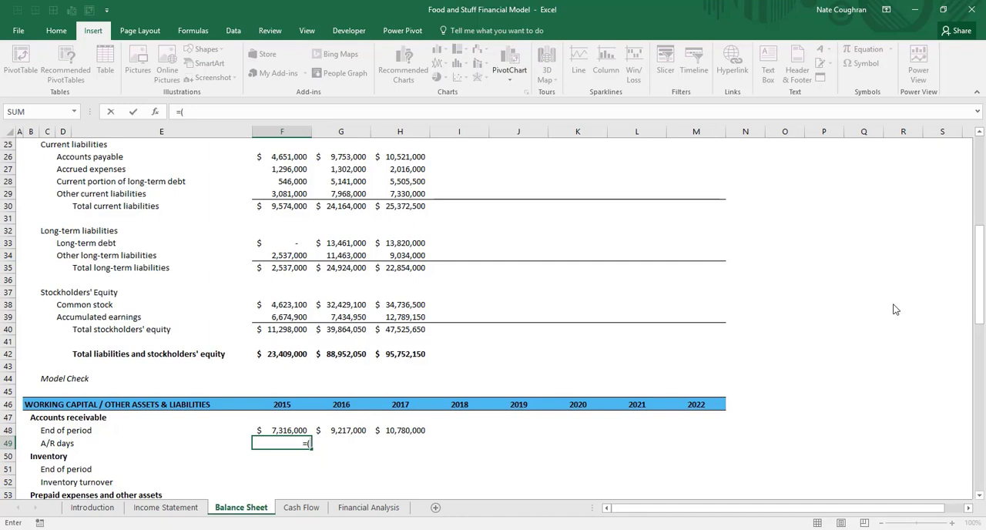
pyautogui.press('Up')
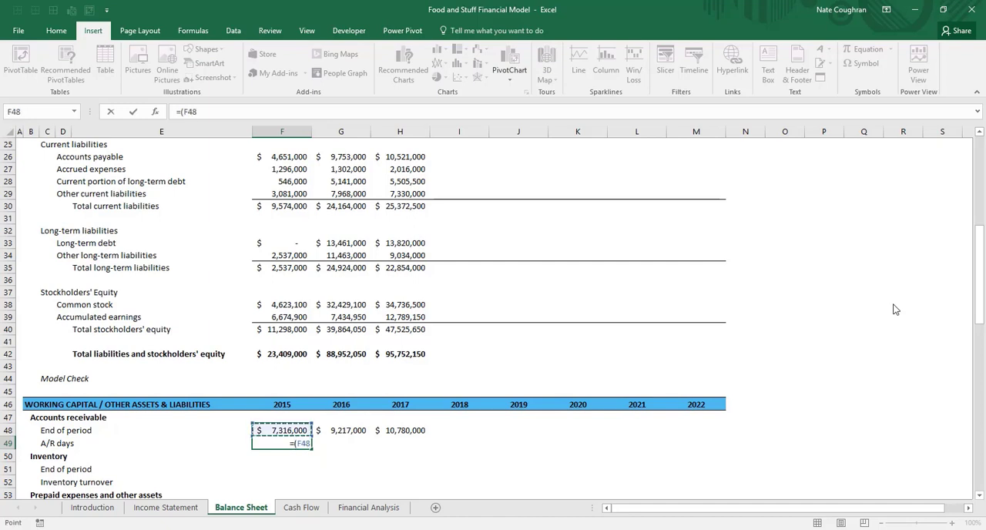
pyautogui.write('/')
pyautogui.hotkey('ctrl', 'pageup')
pyautogui.press('Down')
pyautogui.press('Down')
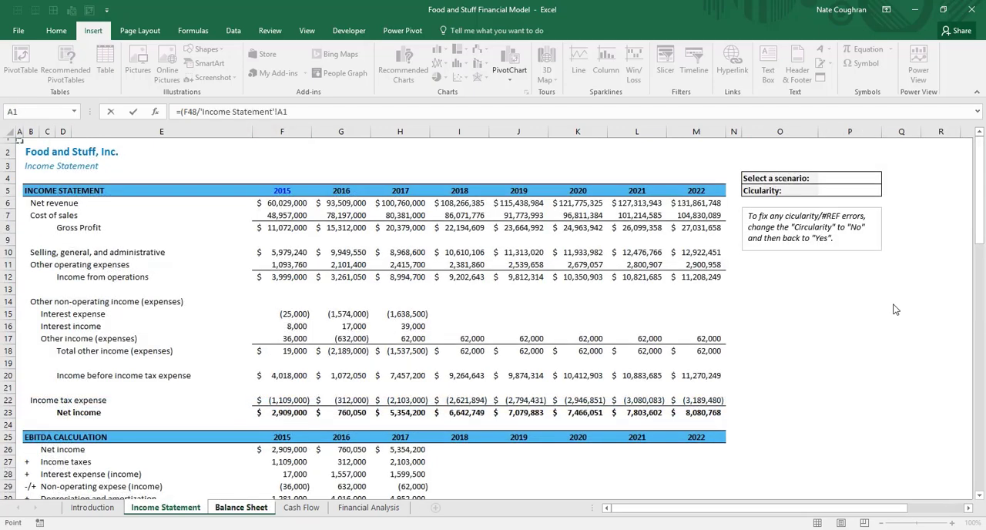
pyautogui.press('Down')
pyautogui.press('Down')
pyautogui.press('Down')
pyautogui.press('Down')
pyautogui.press('Right')
pyautogui.press('Right')
pyautogui.press('Right')
pyautogui.press('Right')
pyautogui.press('Right')
pyautogui.write(')')
pyautogui.press('Return')
pyautogui.write('*365')
pyautogui.press('Return')
# Inspect the 2015 A/R days formula in F49, focusing on its 365 multiplier, and keep it as entered
pyautogui.press('Up')
pyautogui.press('F2')
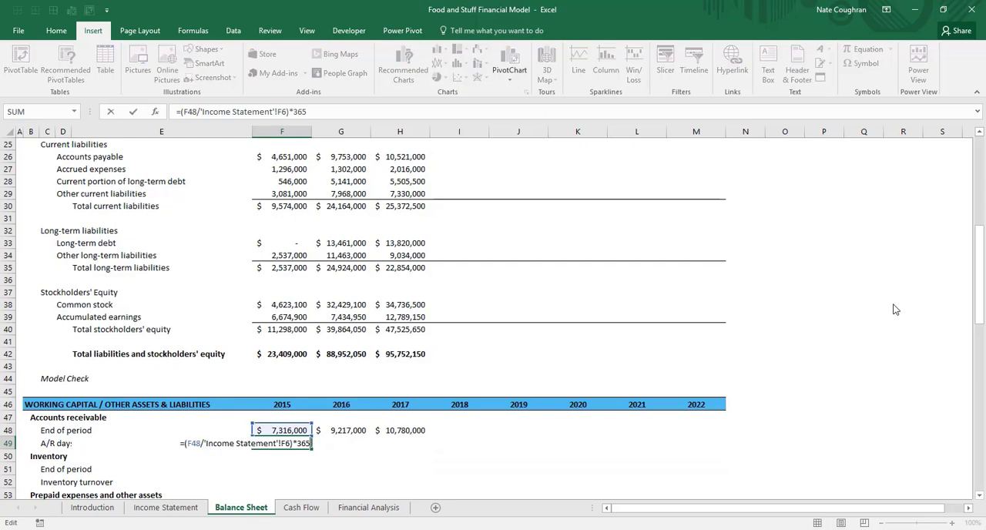
pyautogui.hotkey('shift', 'Left')
pyautogui.hotkey('shift', 'Left')
pyautogui.hotkey('shift', 'Left')
pyautogui.hotkey('ctrl', 'Return')
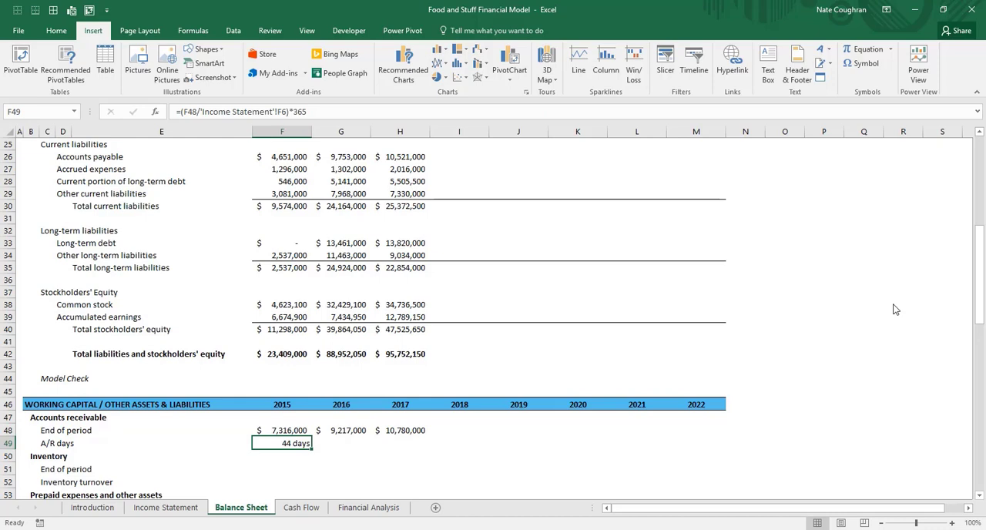
# Copy the 2015 A/R days formula across to 2016 and 2017 in G49 and H49
pyautogui.hotkey('ctrl', 'c')
pyautogui.press('Right')
pyautogui.hotkey('ctrl', 'v')
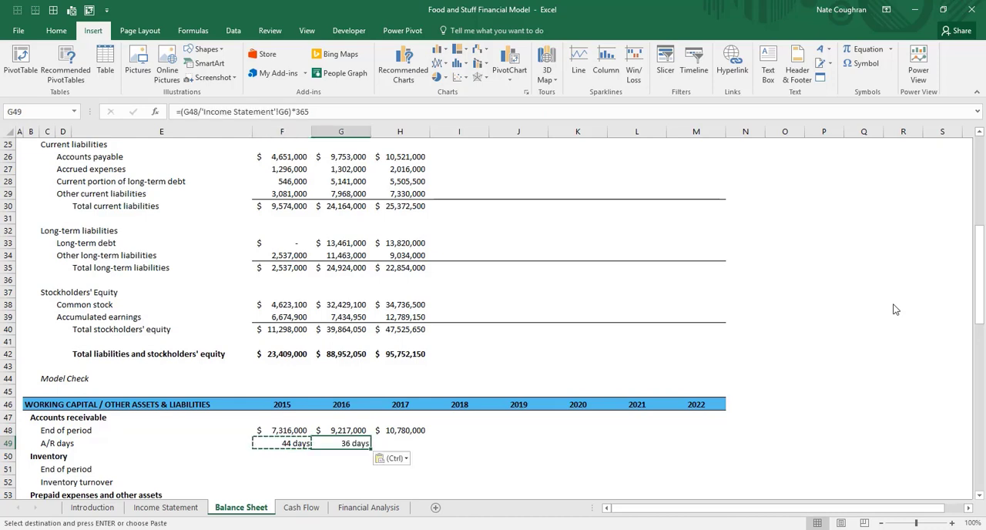
pyautogui.press('Right')
pyautogui.hotkey('ctrl', 'v')
pyautogui.press('Escape')
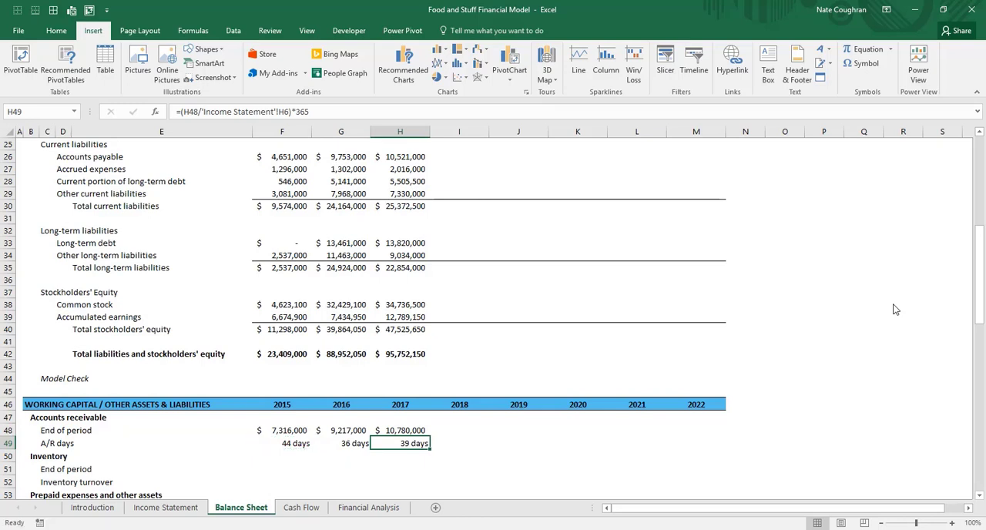
# Review the historical A/R days for 2015 through 2017 and compare the formulas year by year
pyautogui.press('Left')
pyautogui.press('Left')
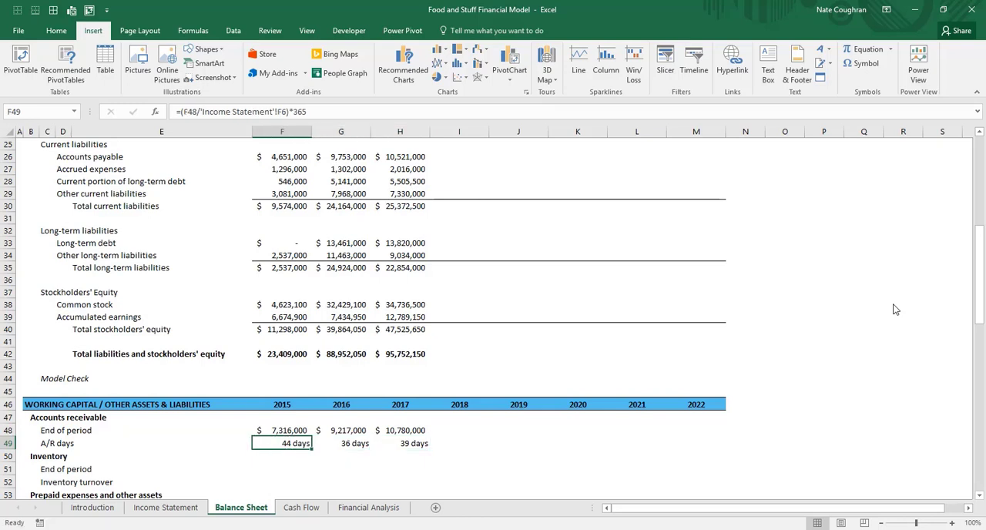
pyautogui.press('Right')
pyautogui.press('Right')
pyautogui.press('Left')
pyautogui.press('Left')
pyautogui.press('Left')
pyautogui.press('Right')
pyautogui.press('Right')
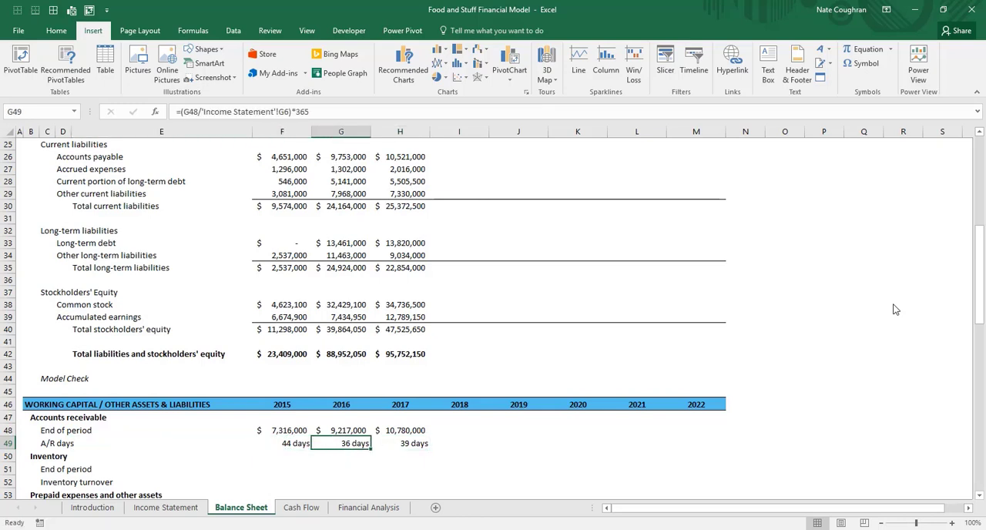
pyautogui.press('Right')
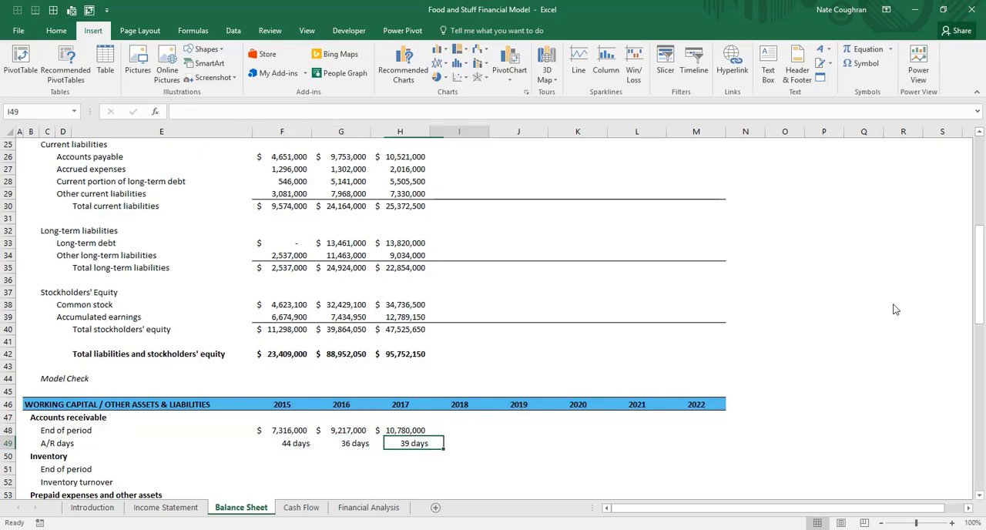
# Examine the empty projected end-of-period receivable cells from 2018 onward against the historical receivable balances and A/R days
pyautogui.press('Up')
pyautogui.press('Right')
pyautogui.press('Right')
pyautogui.press('Right')
pyautogui.press('Right')
pyautogui.press('Right')
pyautogui.press('Left')
pyautogui.press('Left')
pyautogui.press('Left')
pyautogui.press('Left')
pyautogui.press('Left')
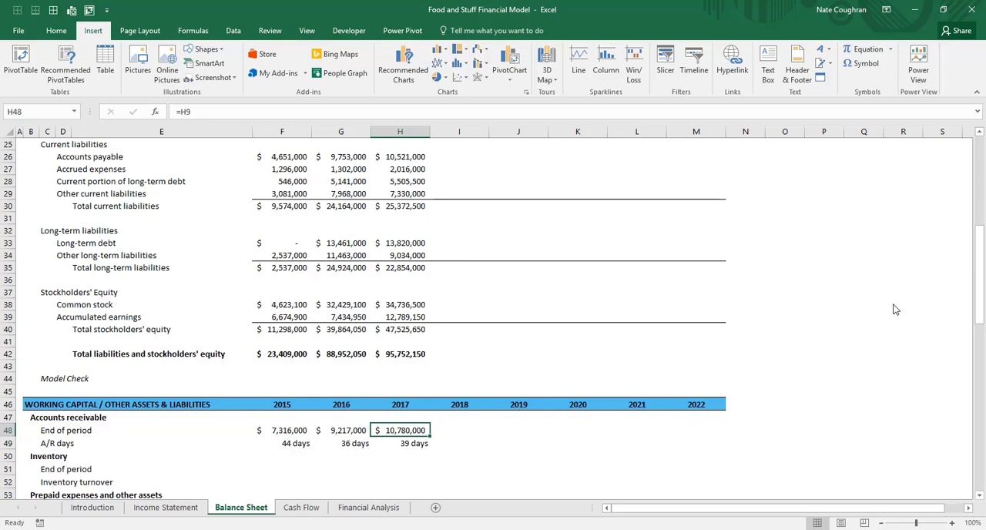
pyautogui.press('Down')
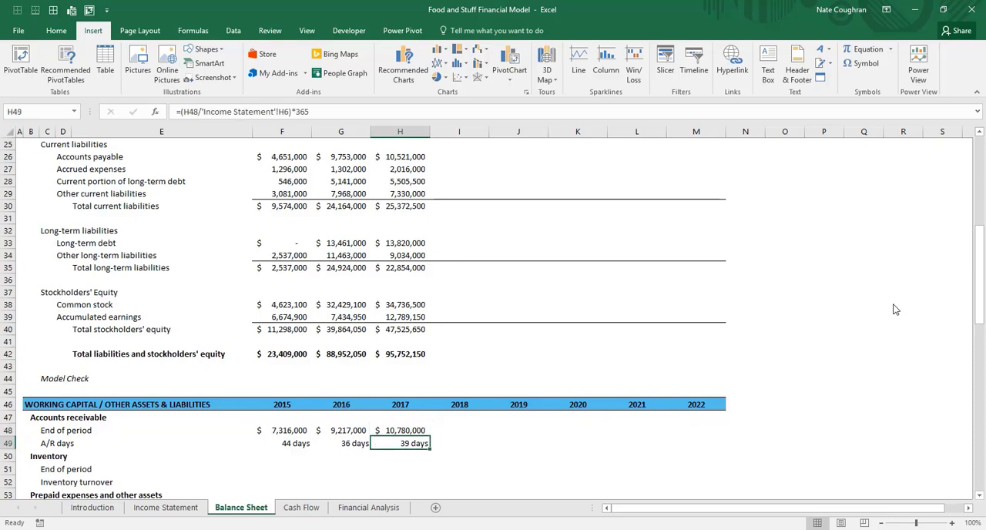
pyautogui.press('Left')
pyautogui.press('Left')
pyautogui.press('Left')
pyautogui.press('Right')
pyautogui.press('Right')
pyautogui.press('Right')
pyautogui.press('Right')
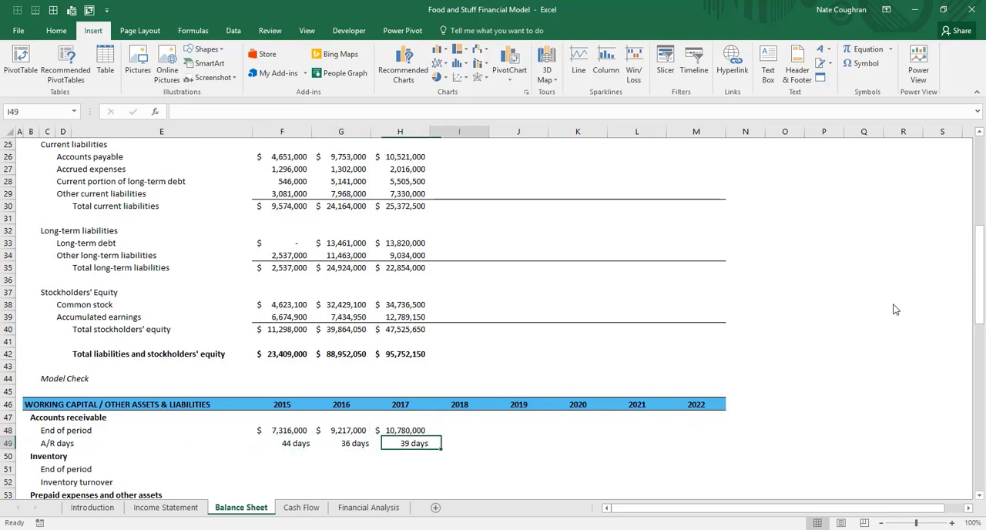
pyautogui.press('Up')
pyautogui.press('Right')
pyautogui.press('Right')
pyautogui.press('Right')
pyautogui.press('Right')
pyautogui.press('Left')
pyautogui.press('Left')
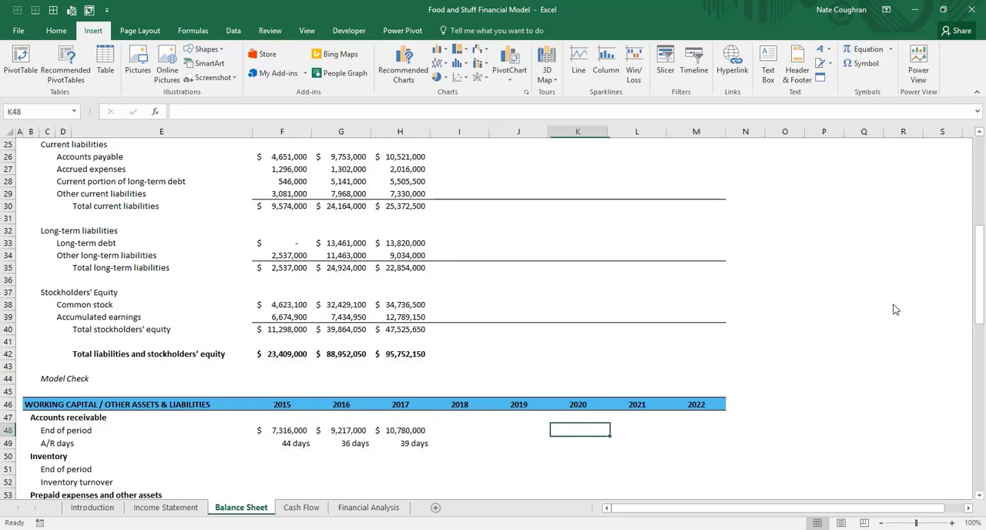
pyautogui.press('Left')
pyautogui.press('Left')
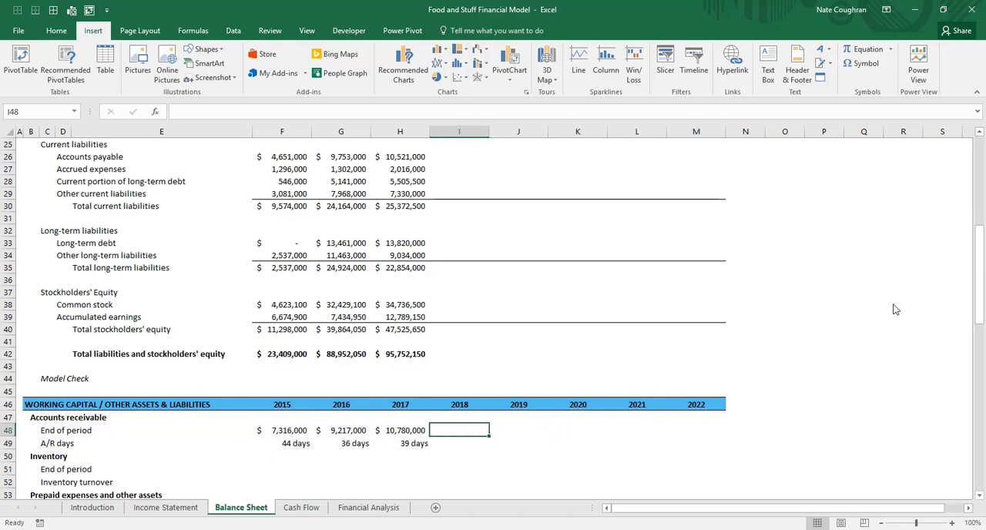
# Enter 35 as the 2018 A/R days assumption in I49
pyautogui.press('Down')
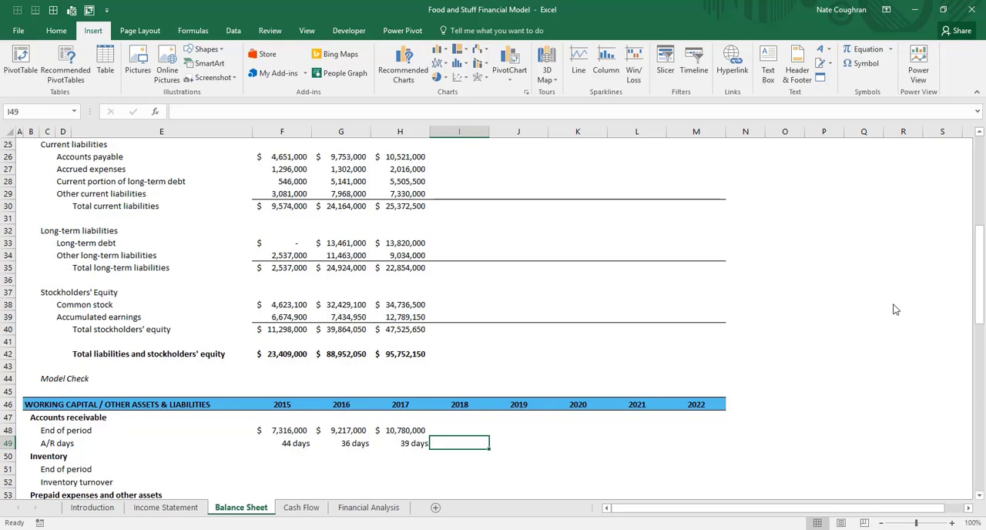
pyautogui.write('35')
pyautogui.hotkey('ctrl', 'Return')
pyautogui.press('Left')
pyautogui.press('Left')
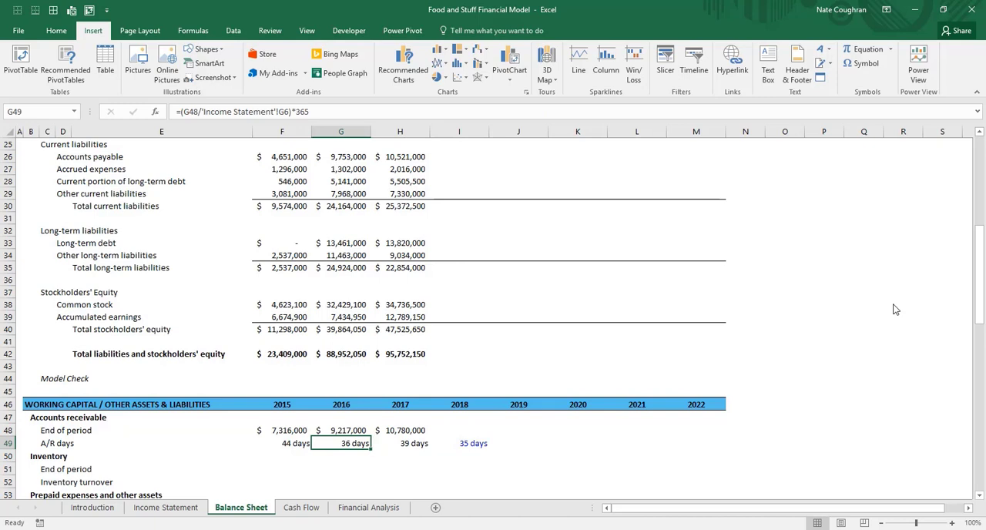
# Copy the 2018 A/R days assumption across to 2019 through 2022 in J49:M49
pyautogui.press('Right')
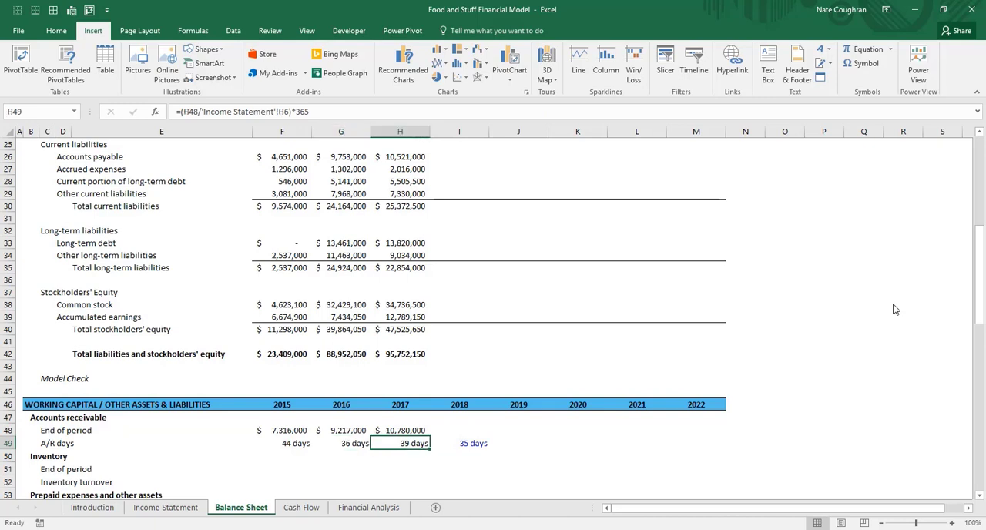
pyautogui.press('Right')
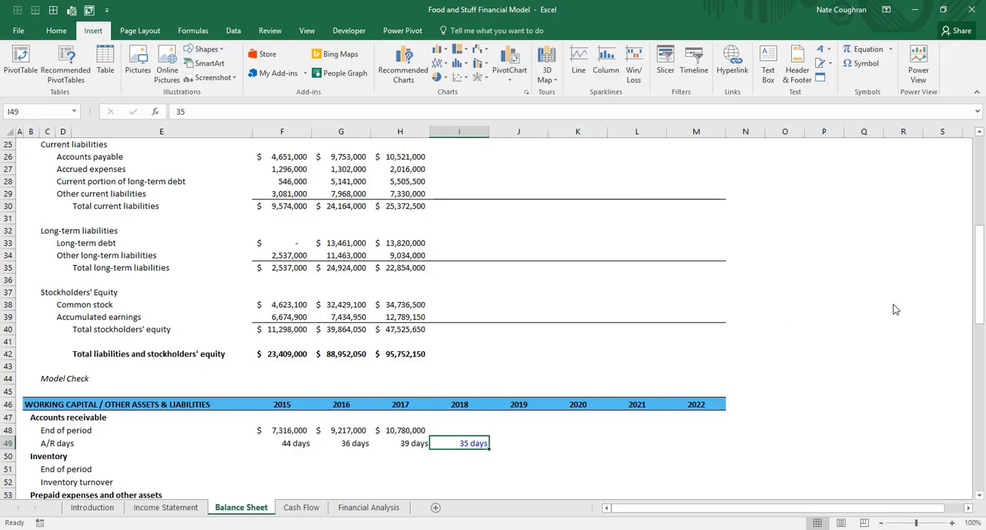
pyautogui.hotkey('ctrl', 'c')
pyautogui.press('Right')
pyautogui.hotkey('ctrl', 'v')
pyautogui.press('Right')
pyautogui.hotkey('ctrl', 'v')
pyautogui.press('Right')
pyautogui.hotkey('ctrl', 'v')
pyautogui.press('Right')
pyautogui.hotkey('ctrl', 'v')
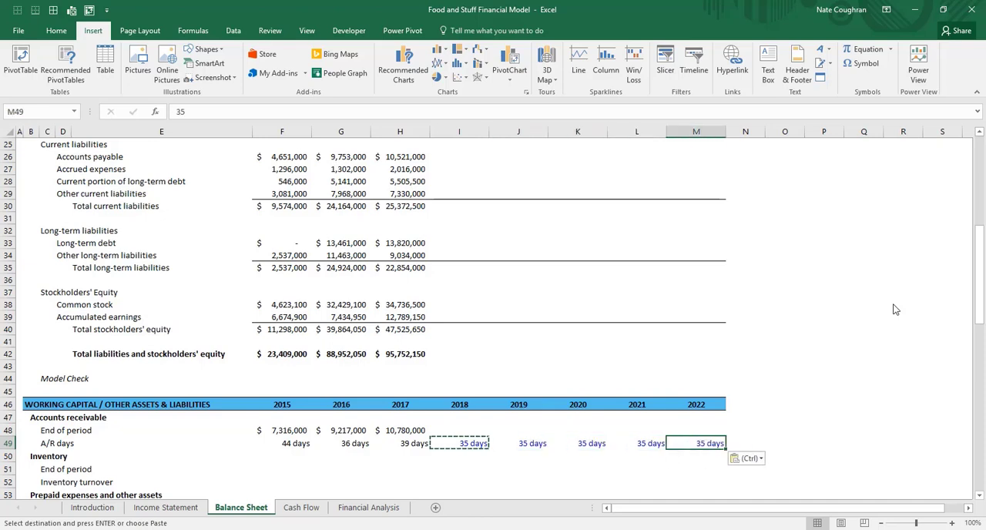
pyautogui.press('Escape')
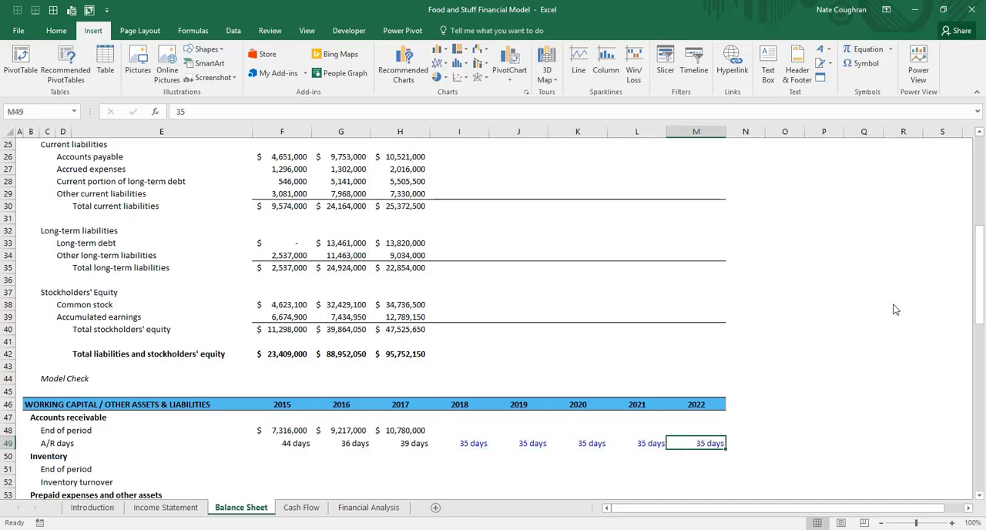
# Review the projected A/R days assumptions for 2018 through 2022 in row 49
pyautogui.press('Left')
pyautogui.press('Left')
pyautogui.press('Left')
pyautogui.press('Left')
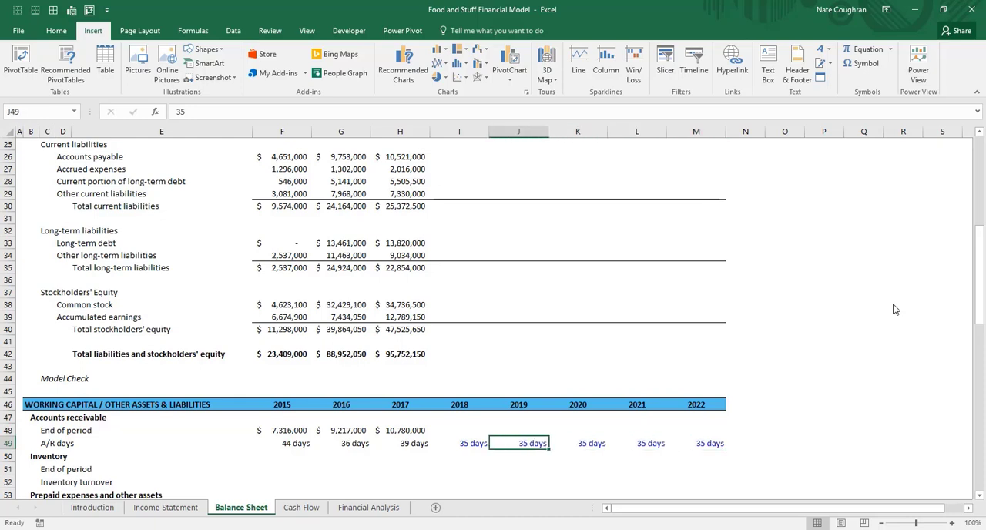
pyautogui.press('Up')
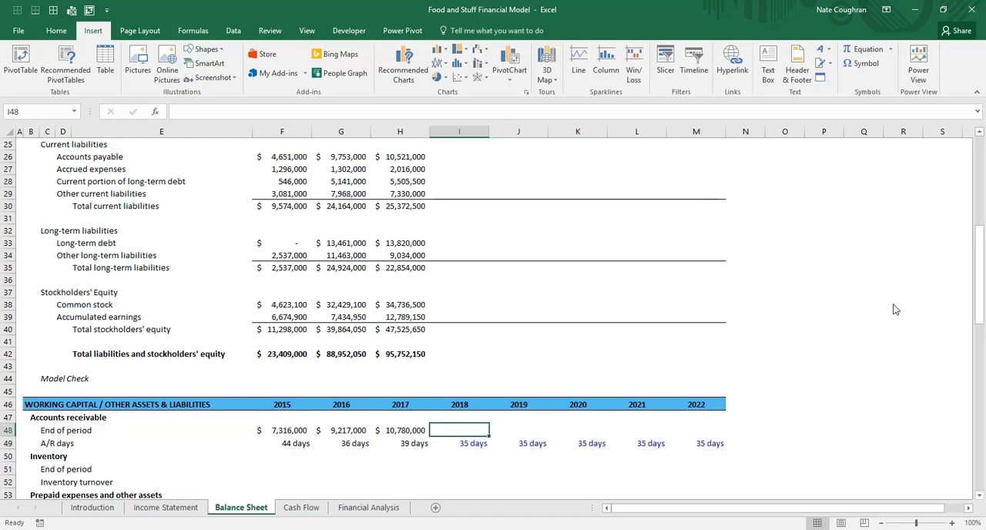
pyautogui.press('Down')
pyautogui.press('Right')
pyautogui.press('Right')
pyautogui.press('Right')
pyautogui.press('Right')
pyautogui.press('Left')
pyautogui.press('Left')
pyautogui.press('Left')
pyautogui.press('Left')
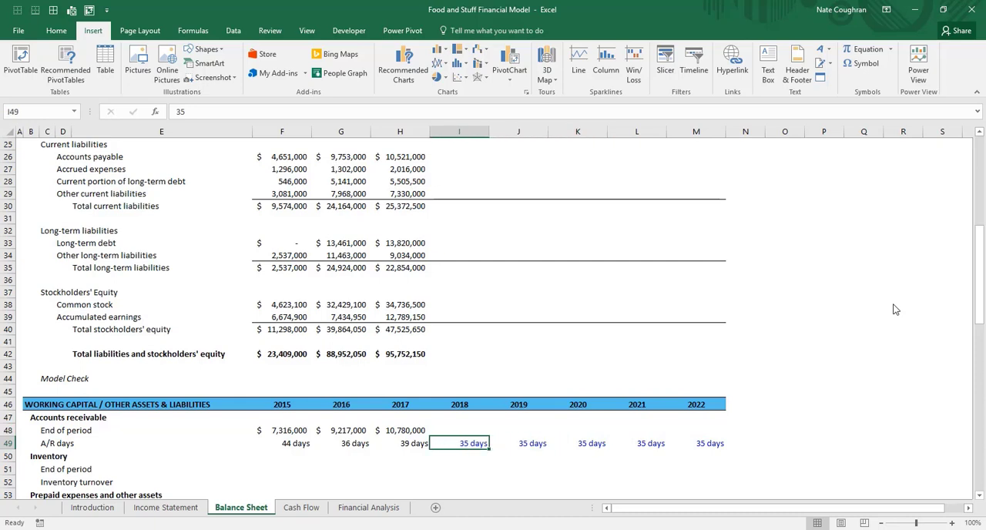
# Calculate 2018 end-of-period accounts receivable in I48 from A/R days and net revenue with =(I49/365)*'Income Statement'!I6
pyautogui.press('Up')
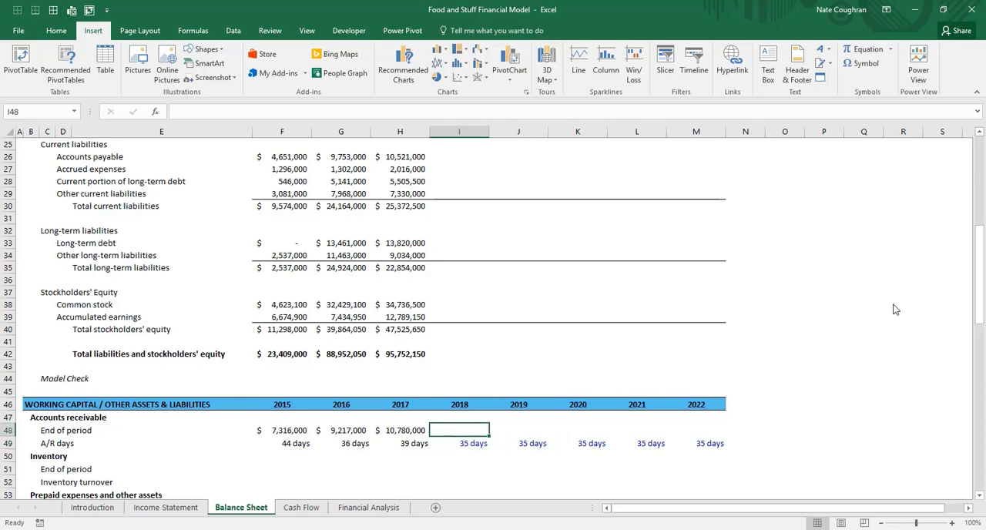
pyautogui.write('=(')
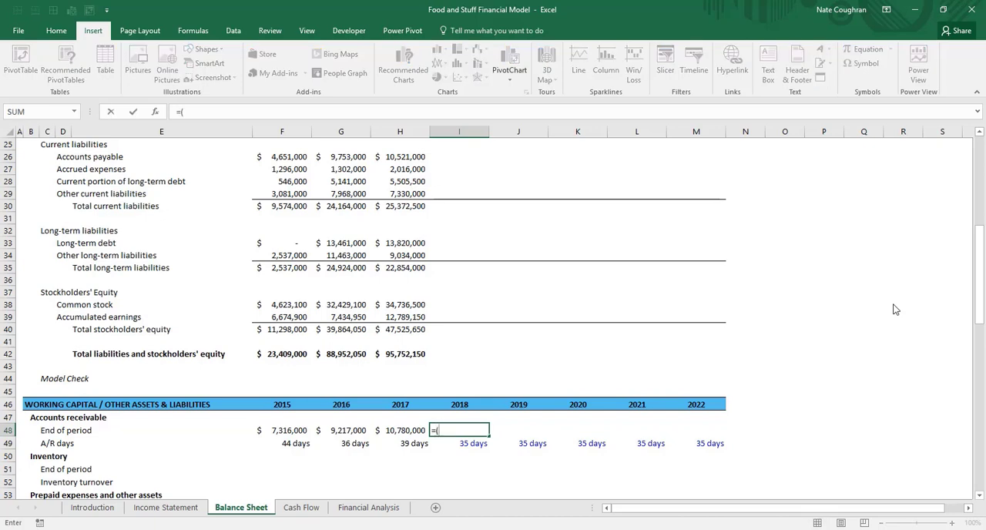
pyautogui.press('Down')
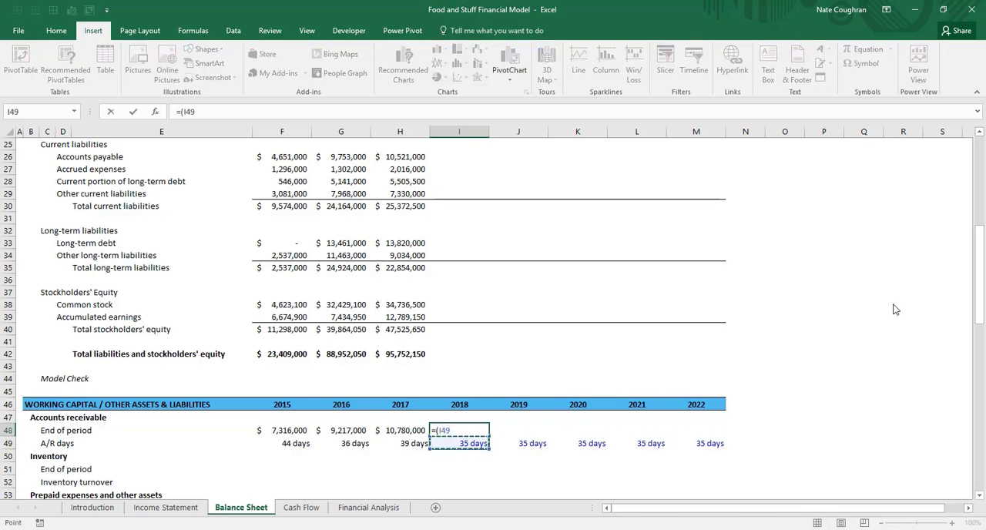
pyautogui.write('/365)*')
pyautogui.hotkey('ctrl', 'pageup')
pyautogui.press('Right')
pyautogui.press('Right')
pyautogui.press('Right')
pyautogui.press('Right')
pyautogui.press('Down')
pyautogui.press('Down')
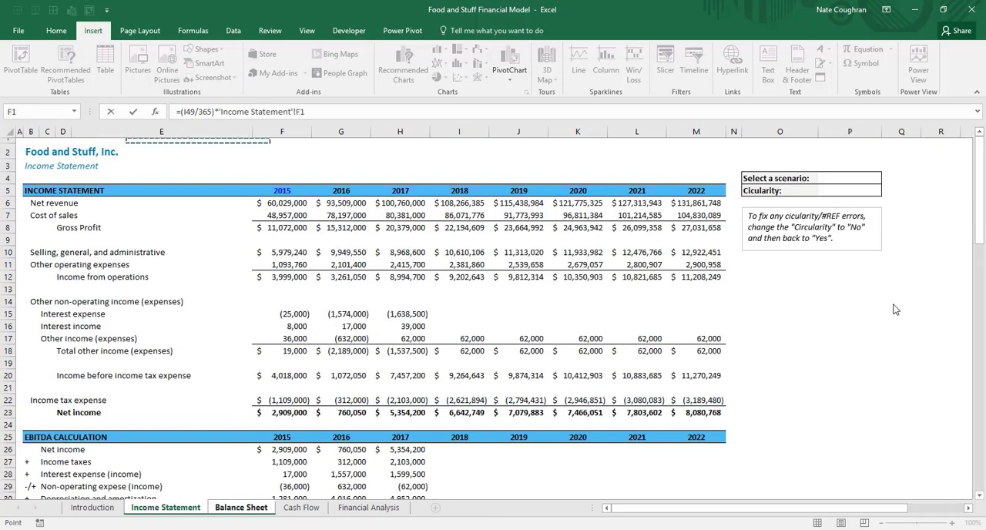
pyautogui.press('Down')
pyautogui.press('Right')
pyautogui.press('Right')
pyautogui.press('Right')
pyautogui.press('Down')
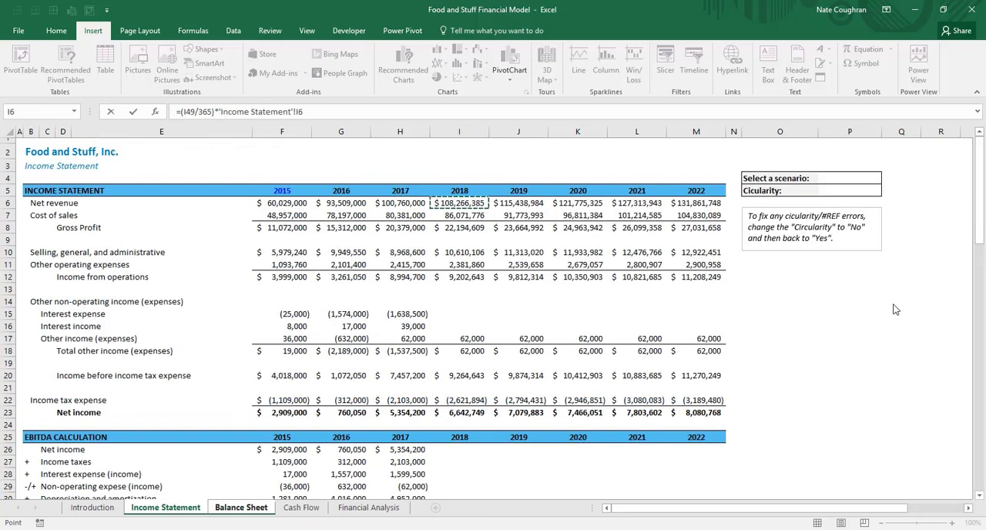
pyautogui.press('Return')
# Copy the 2018 end-of-period receivable formula across to 2019 through 2022 in J48:M48 and check the projected row
pyautogui.hotkey('ctrl', 'shift', 'Right')
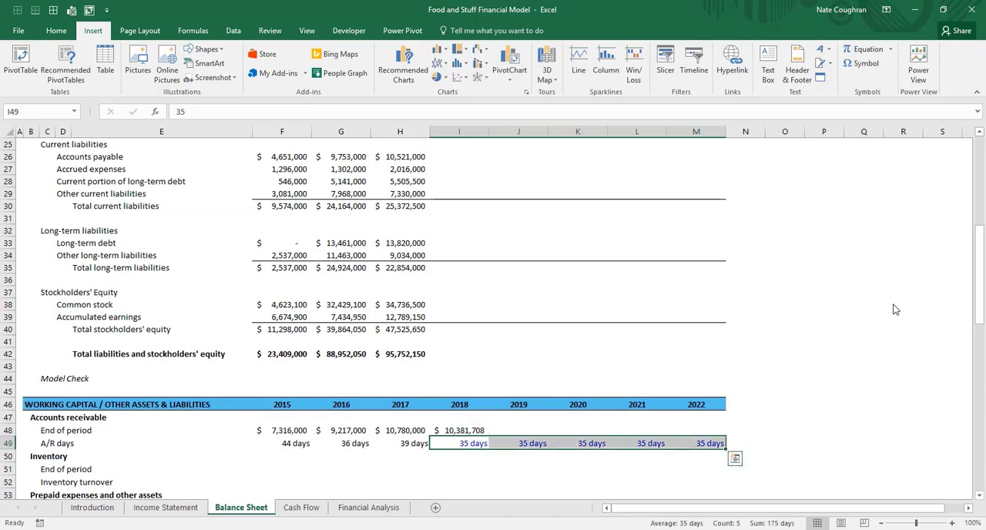
pyautogui.press('Up')
pyautogui.hotkey('ctrl', 'c')
pyautogui.press('Right')
pyautogui.hotkey('shift', 'Right')
pyautogui.hotkey('shift', 'Right')
pyautogui.hotkey('shift', 'Right')
pyautogui.hotkey('ctrl', 'v')
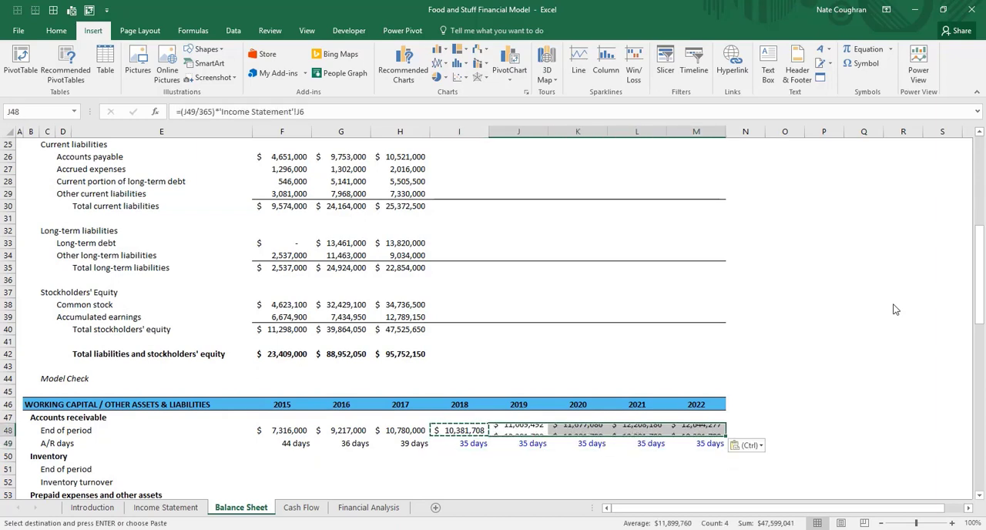
pyautogui.press('Escape')
pyautogui.press('Left')
pyautogui.hotkey('ctrl', 'shift', 'Right')
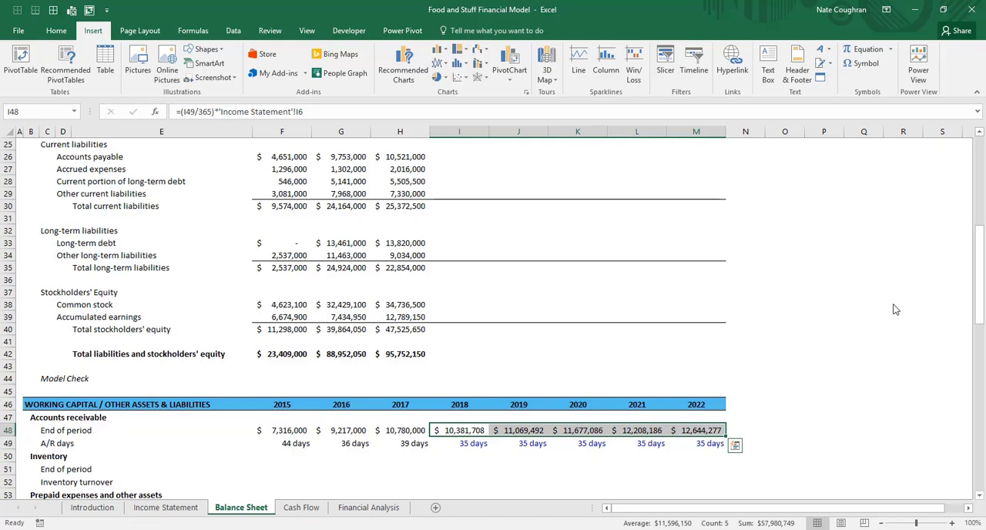
pyautogui.press('Down')
pyautogui.press('Up')
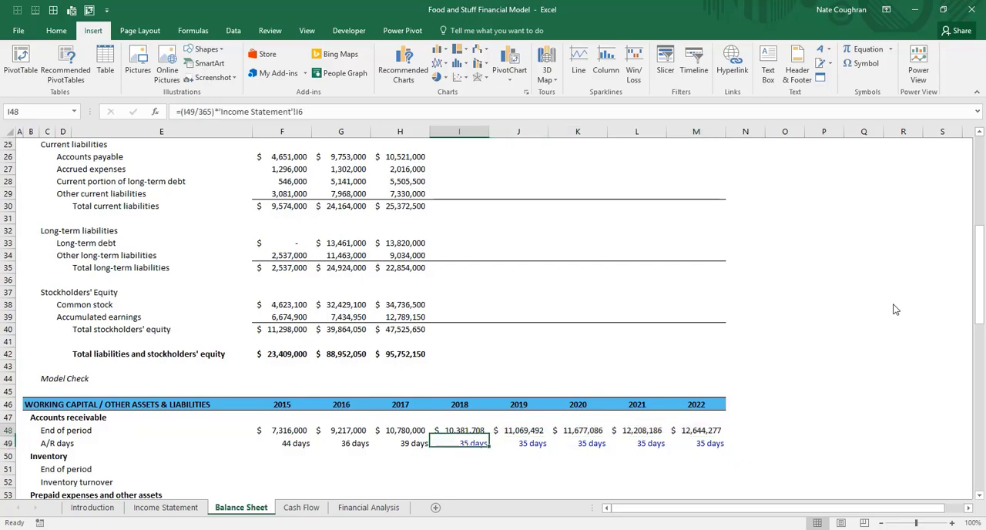